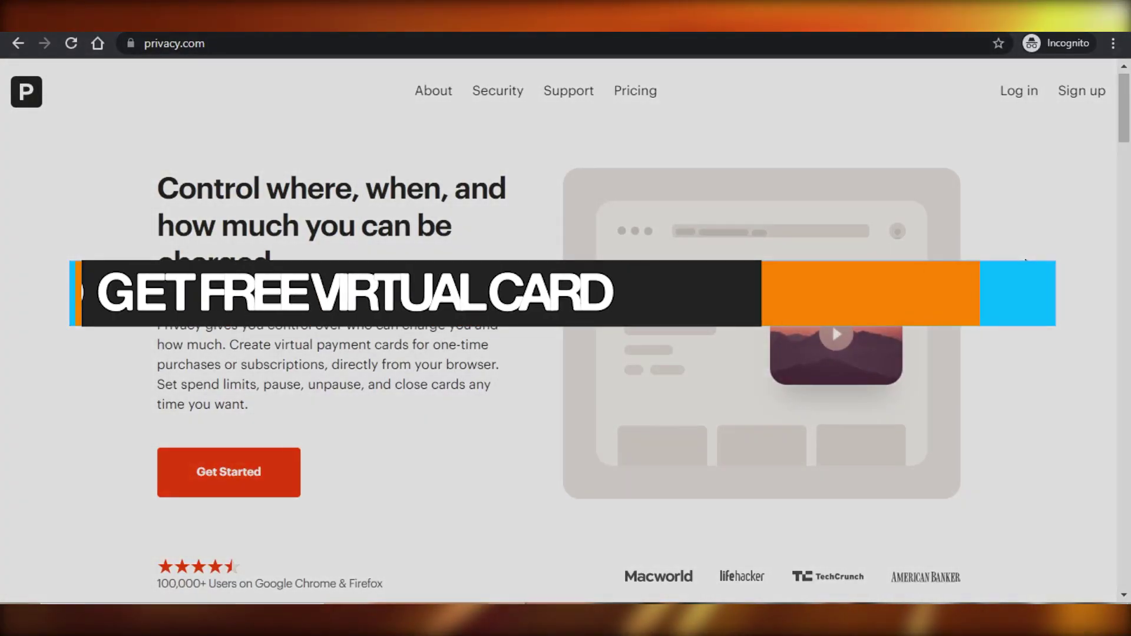
# Step: Examine the Privacy homepage, including its virtual card features, How It Works section, user testimonials and Personal plan offer
pyautogui.scroll(-10, 941, 267)
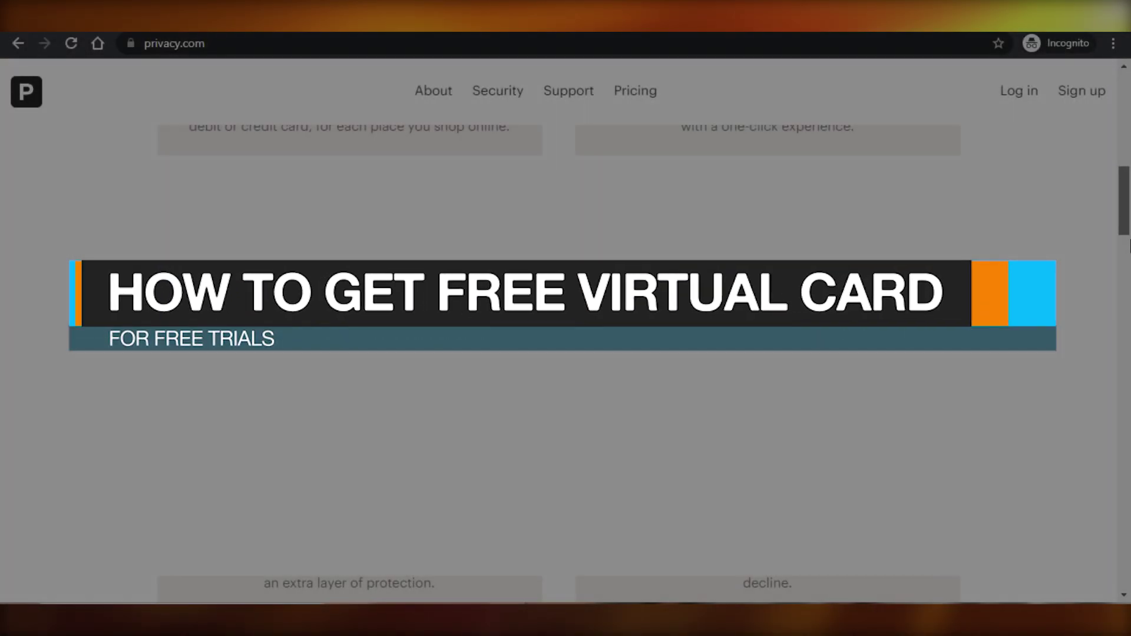
pyautogui.scroll(-1, 565, 365)
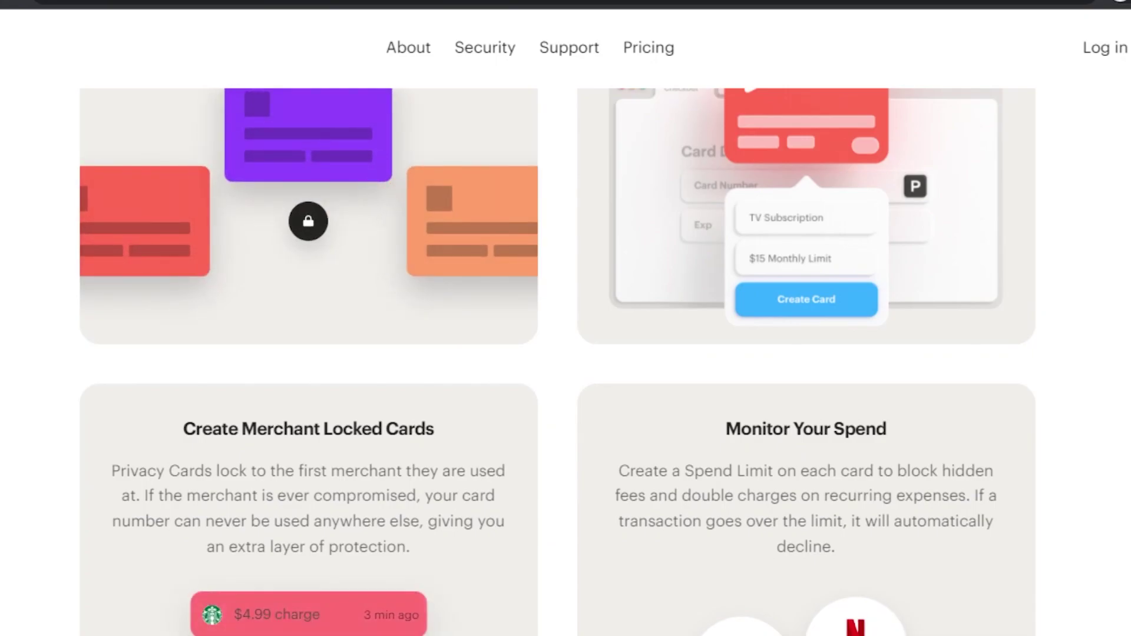
pyautogui.scroll(-10, 566, 353)
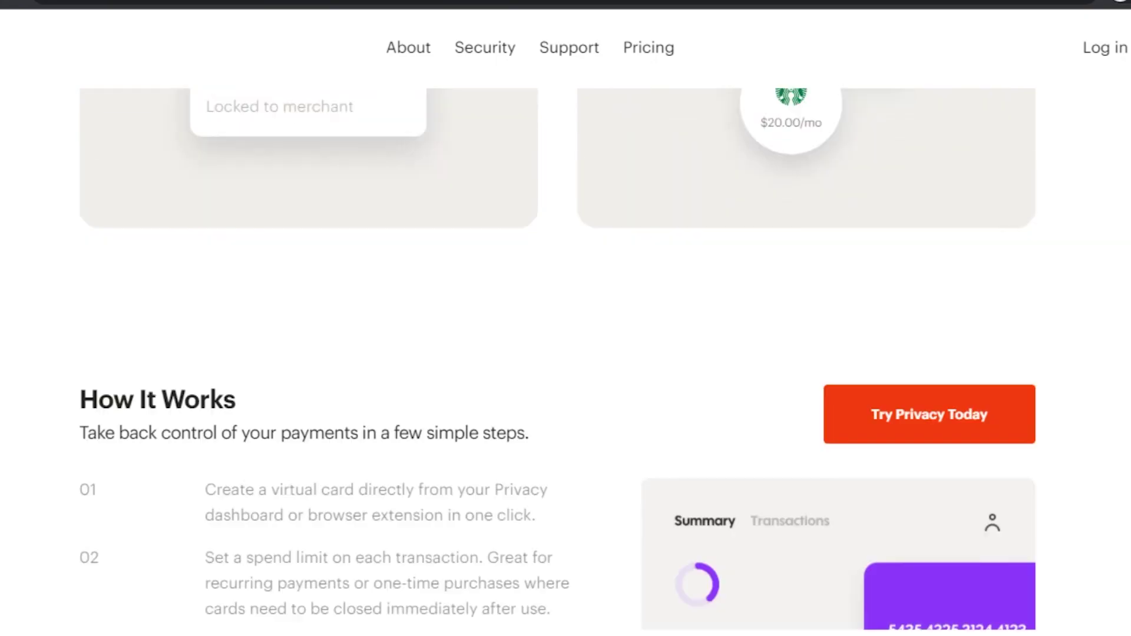
pyautogui.scroll(-10, 566, 354)
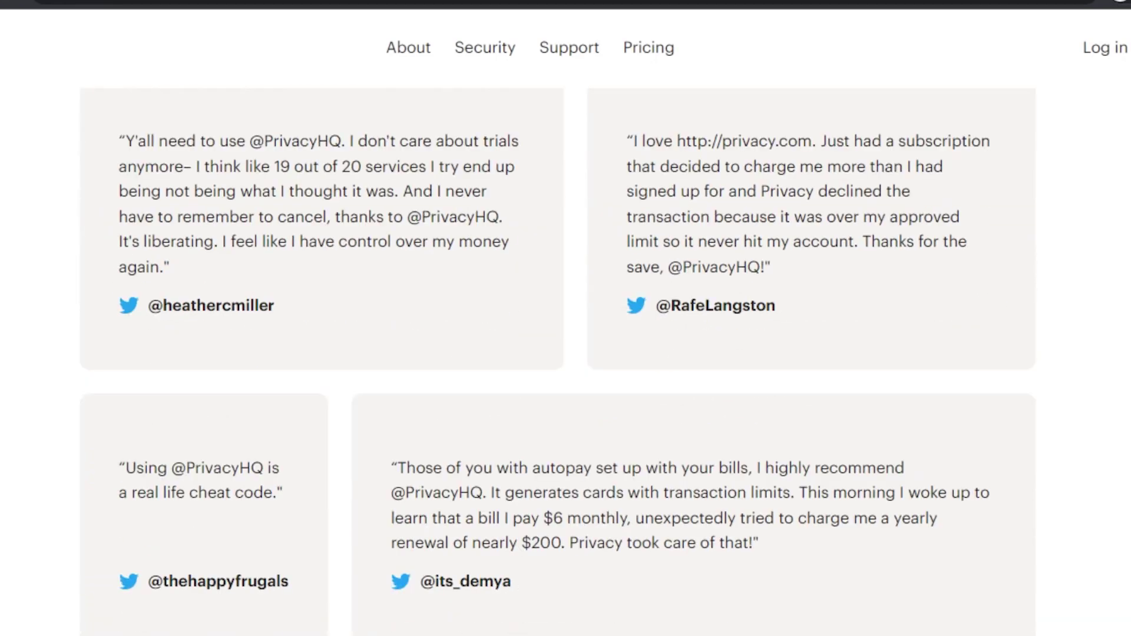
pyautogui.scroll(-3, 566, 354)
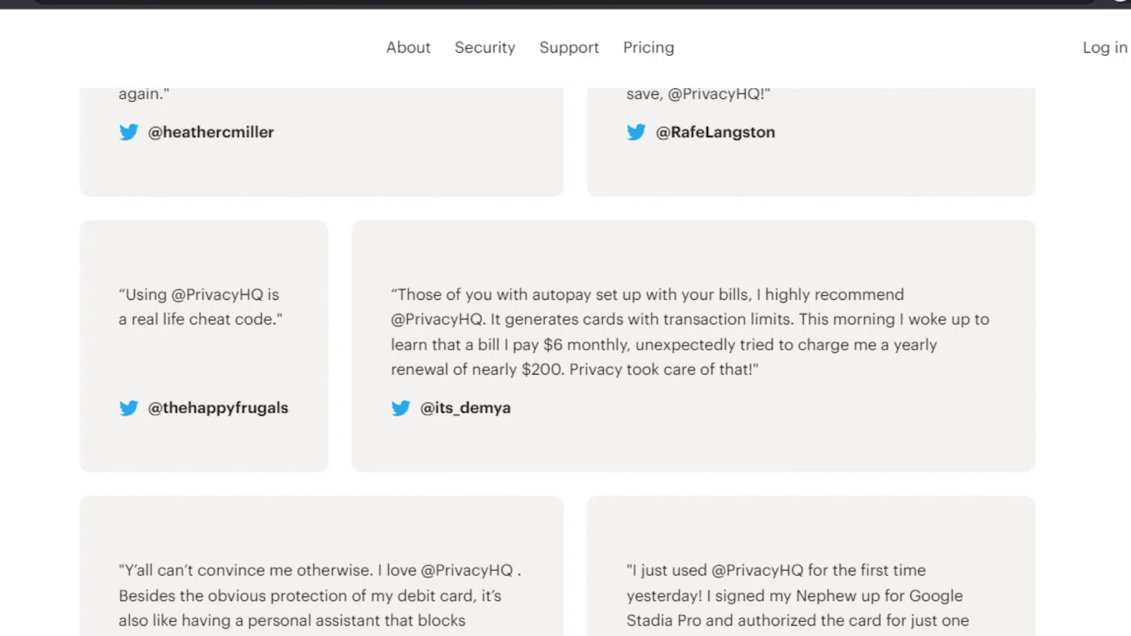
pyautogui.scroll(1, 557, 361)
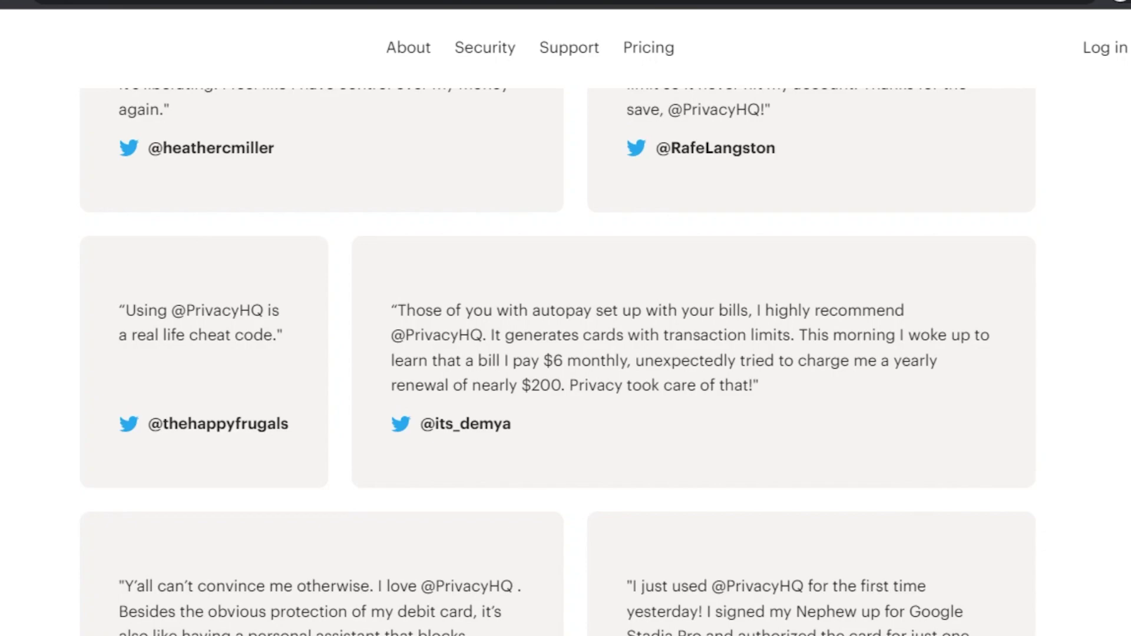
pyautogui.scroll(1, 557, 361)
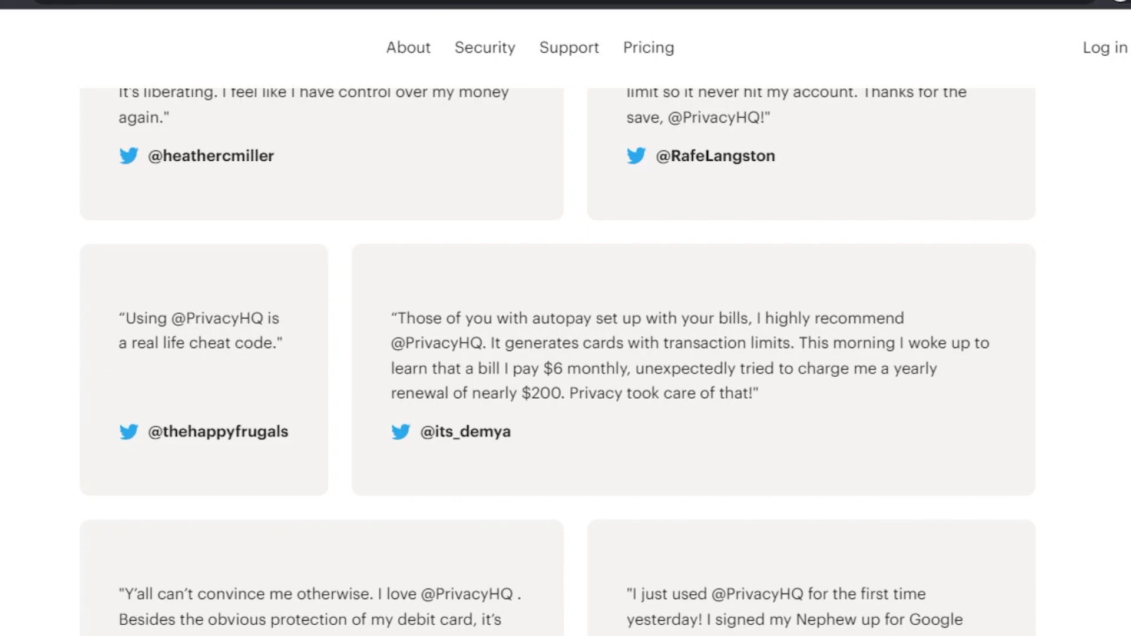
pyautogui.scroll(15, 557, 361)
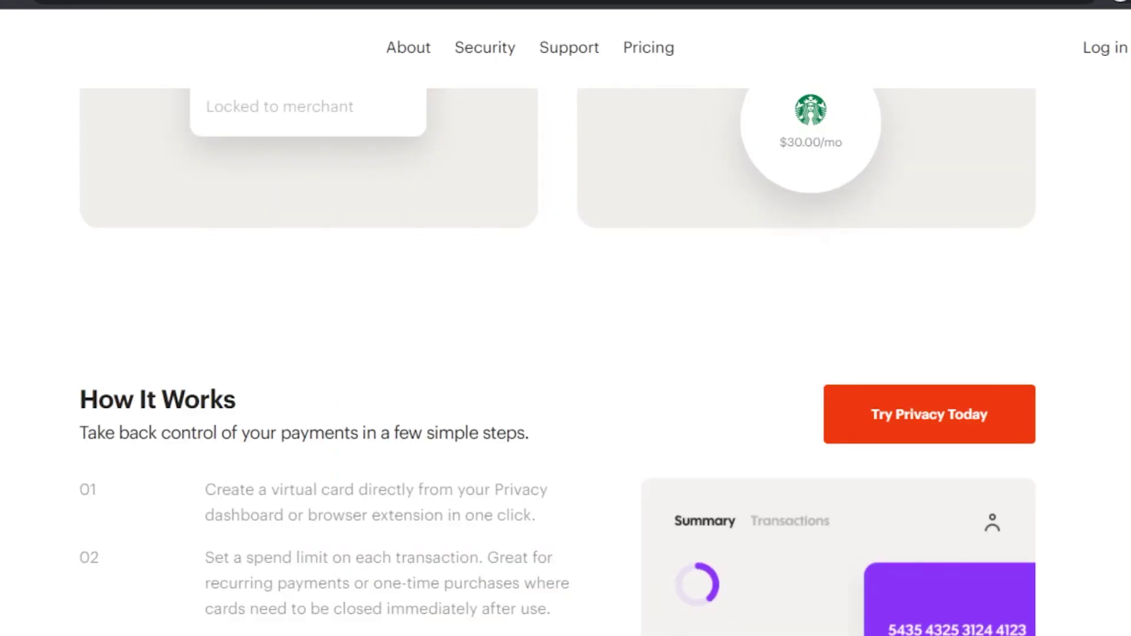
pyautogui.scroll(-8, 558, 361)
pyautogui.scroll(12, 557, 362)
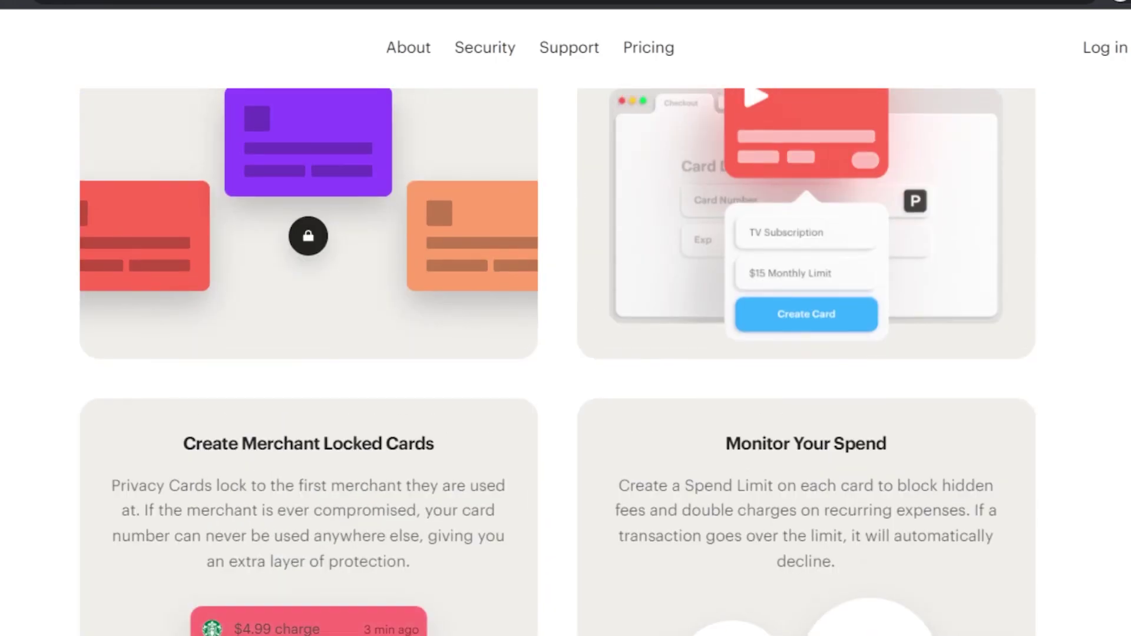
pyautogui.scroll(10, 557, 361)
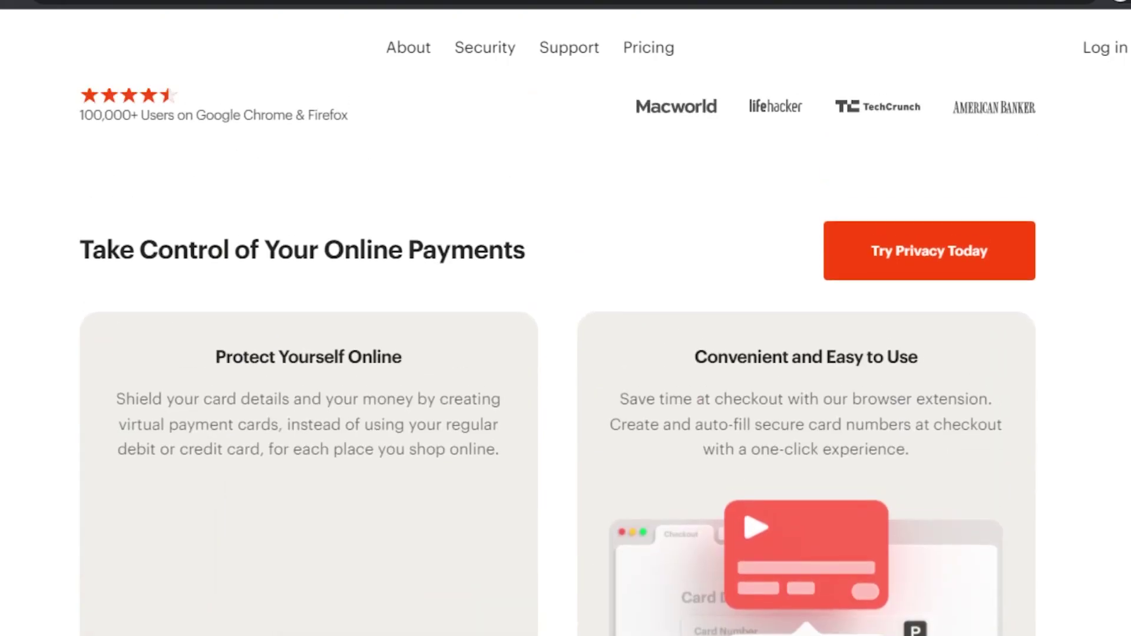
pyautogui.scroll(5, 557, 361)
pyautogui.scroll(-1, 557, 361)
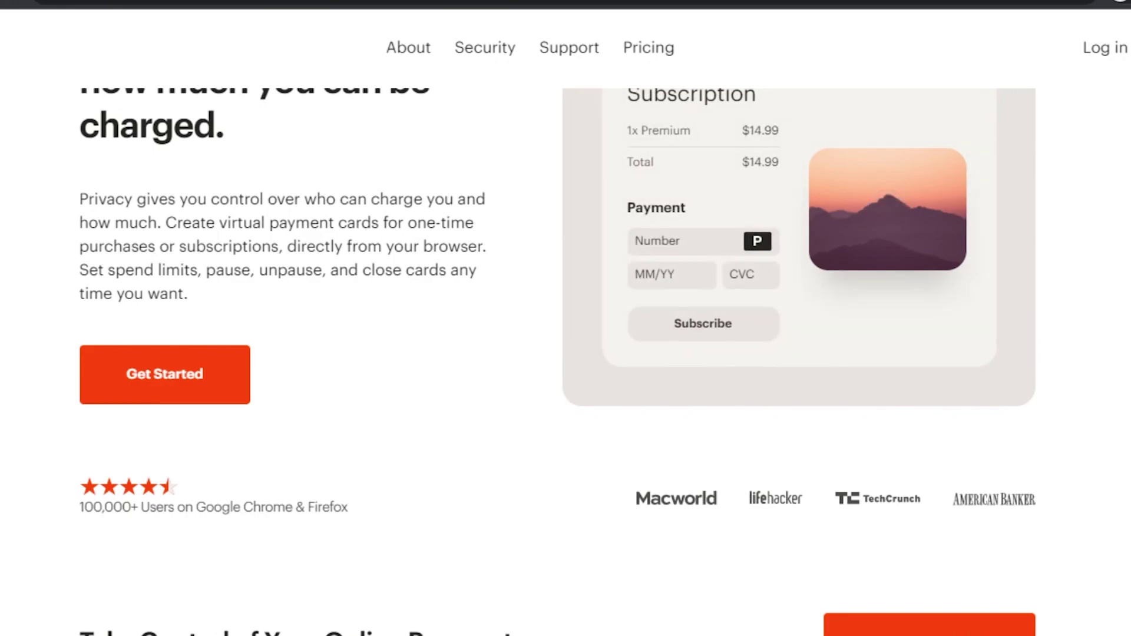
pyautogui.scroll(2, 565, 354)
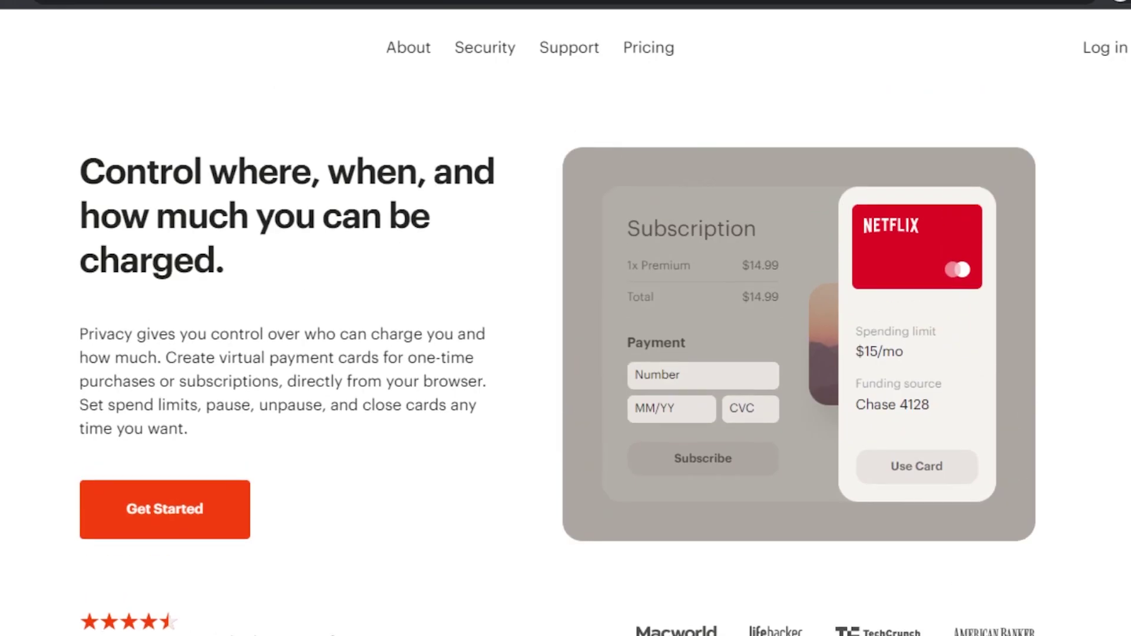
pyautogui.scroll(-10, 565, 353)
pyautogui.scroll(-20, 565, 353)
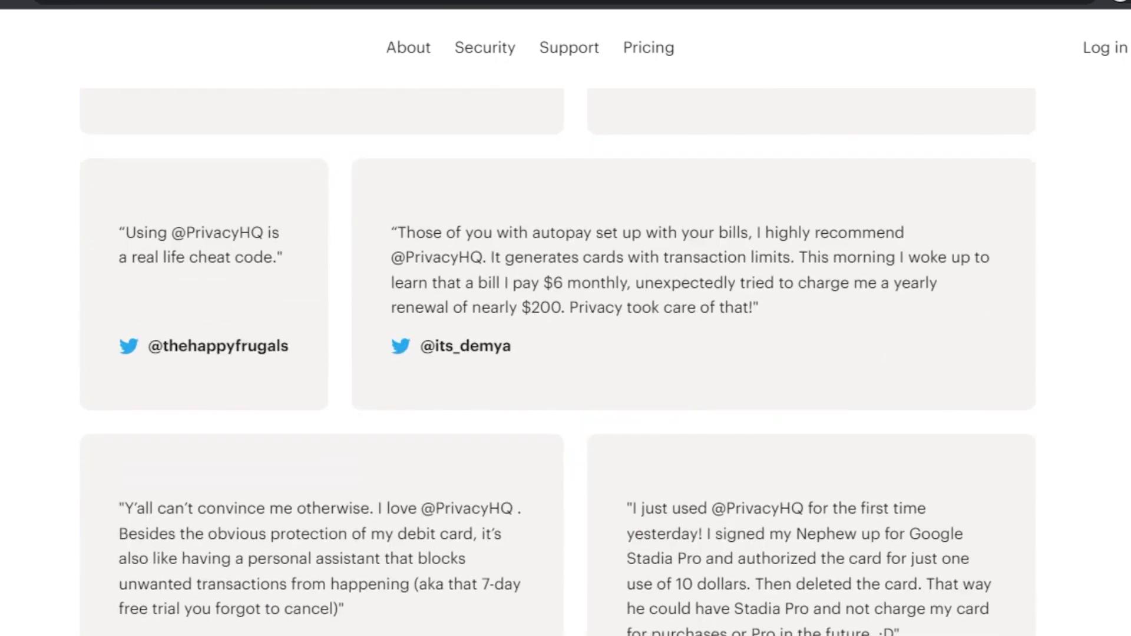
pyautogui.scroll(-2, 566, 353)
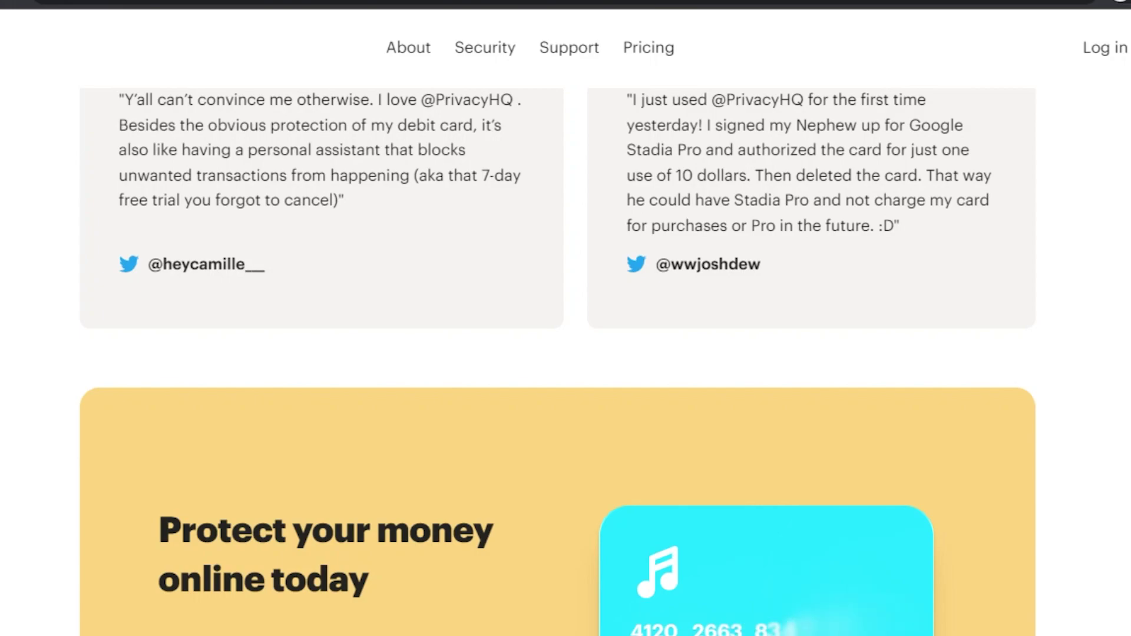
pyautogui.scroll(1, 472, 67)
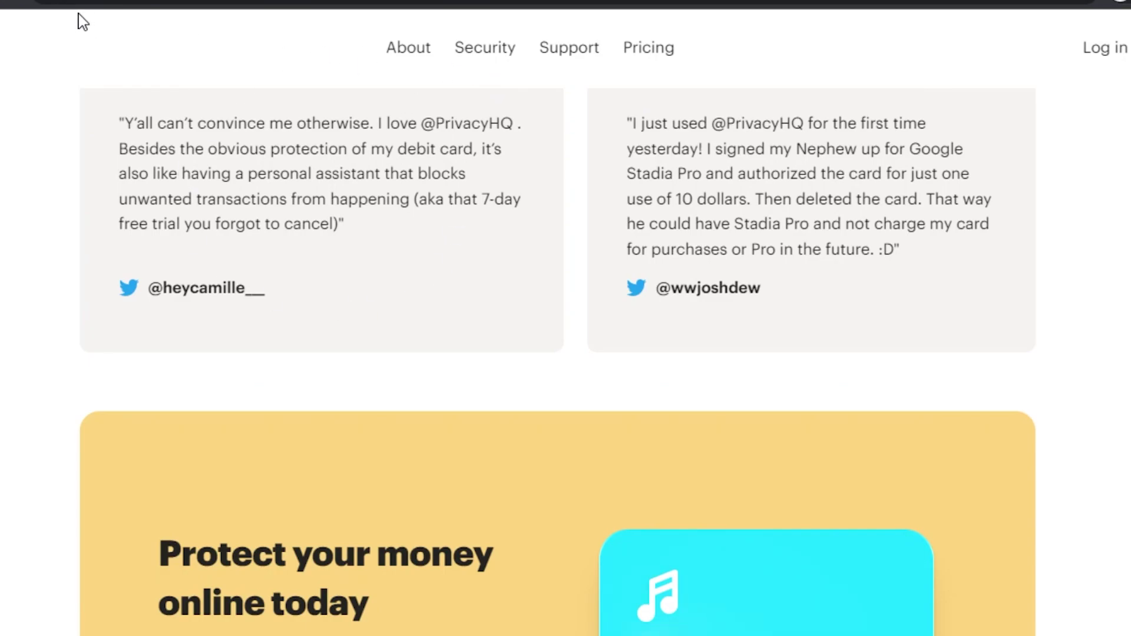
pyautogui.scroll(5, 557, 354)
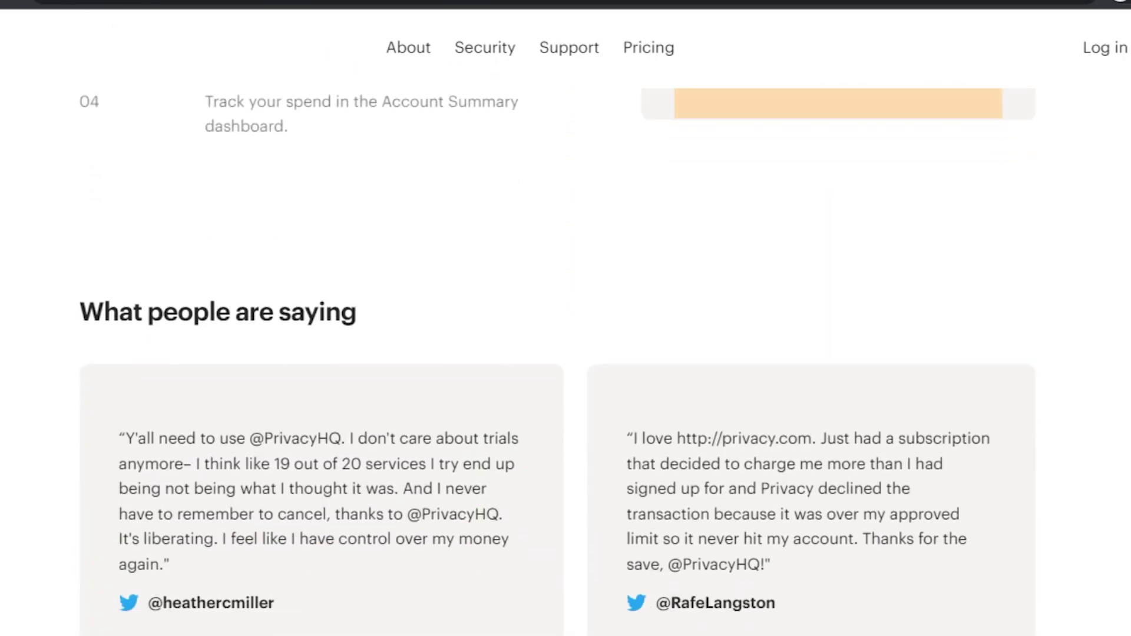
pyautogui.scroll(15, 565, 353)
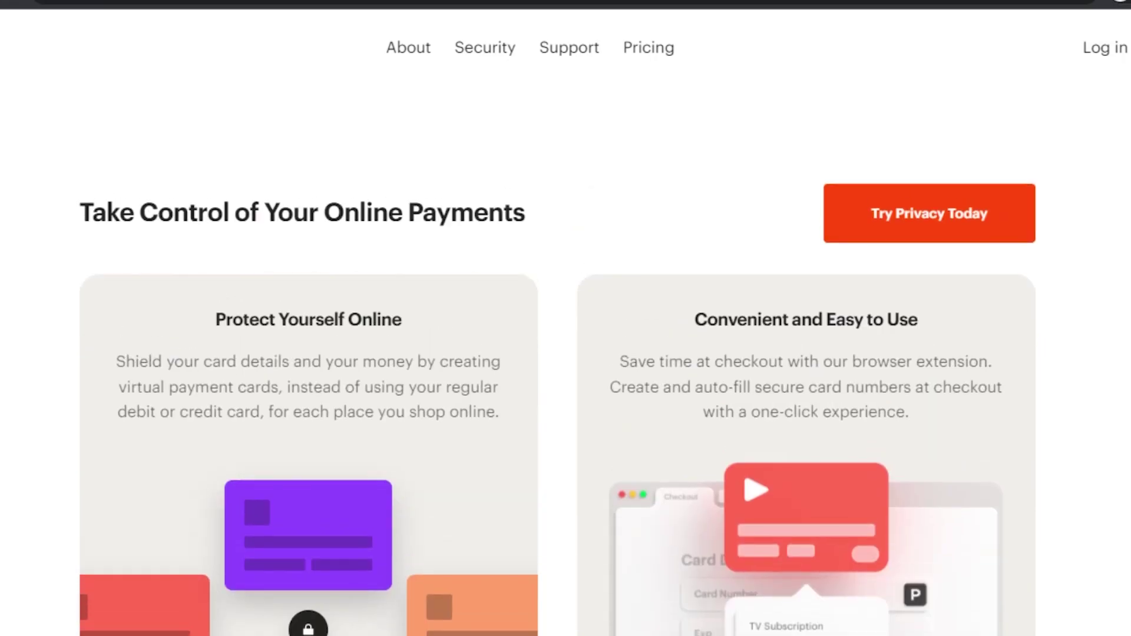
pyautogui.scroll(10, 565, 354)
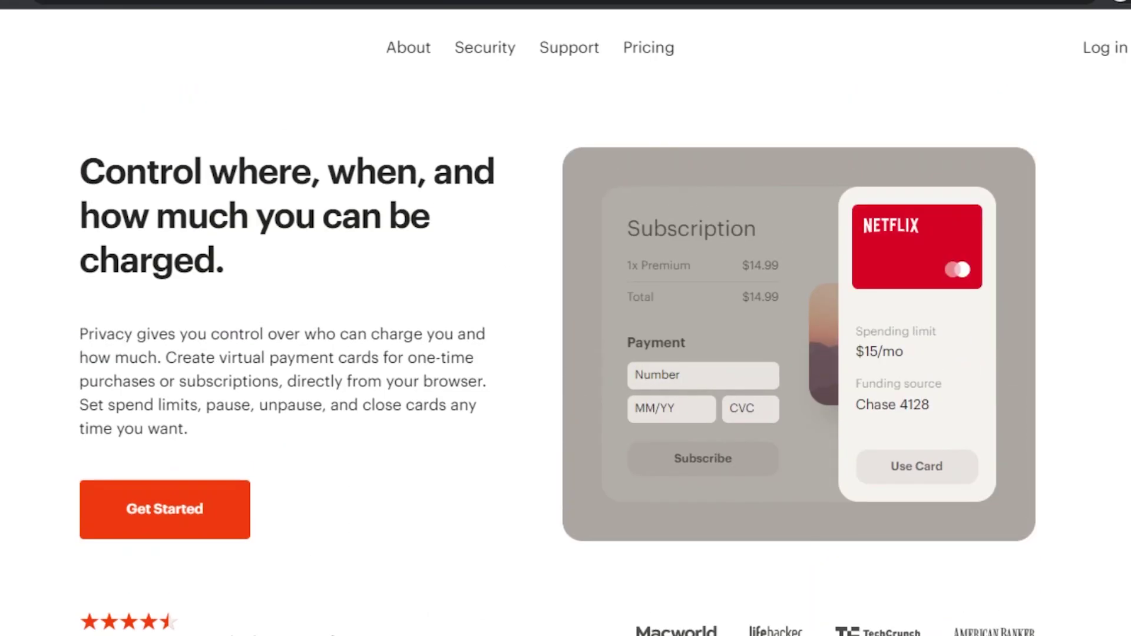
pyautogui.scroll(-15, 566, 354)
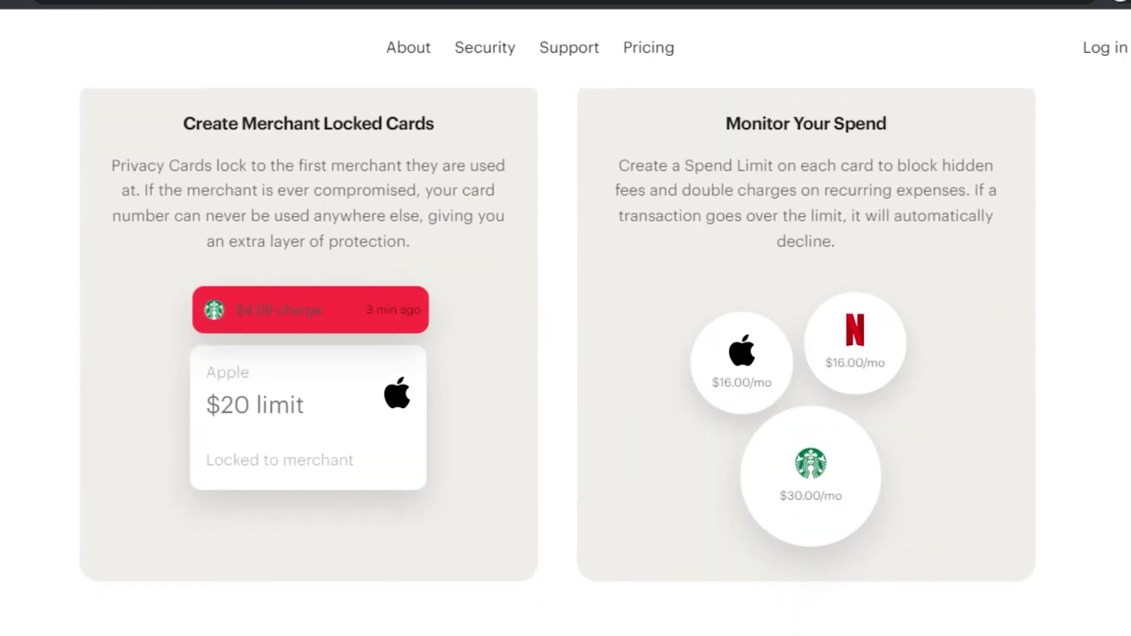
pyautogui.scroll(-15, 565, 354)
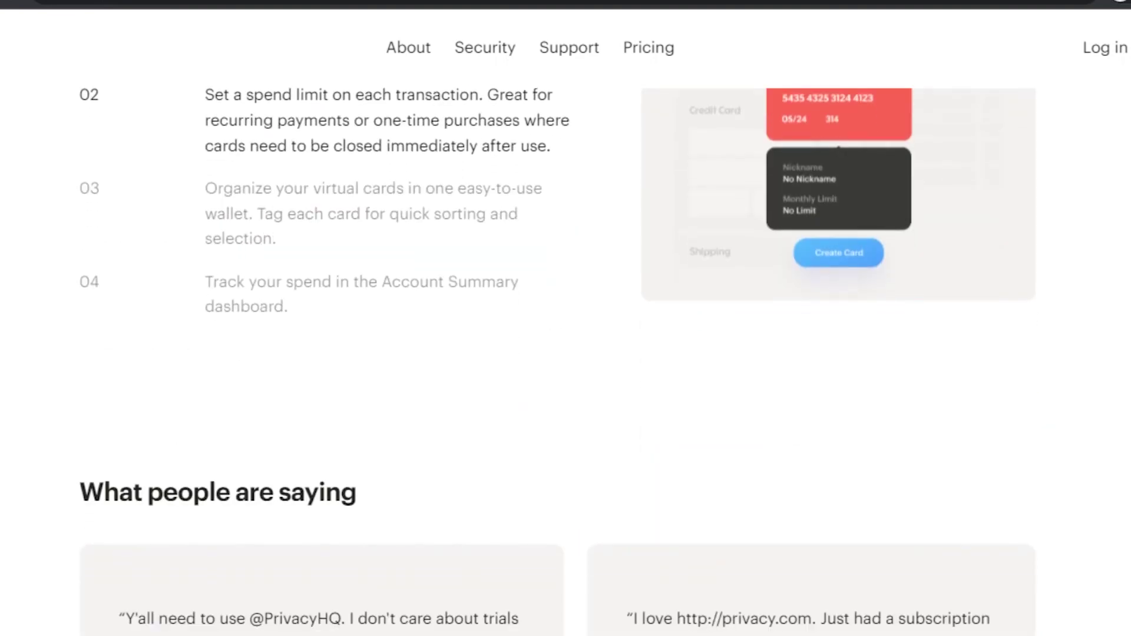
pyautogui.scroll(-15, 566, 354)
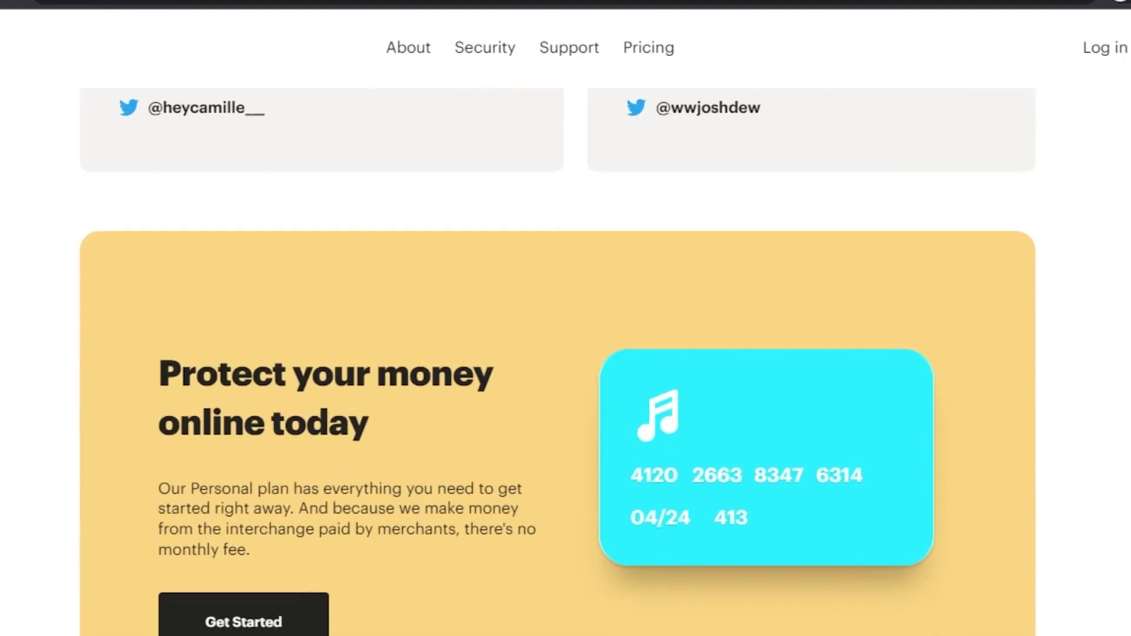
# Step: Open the sign-up page from the Privacy homepage
pyautogui.scroll(20, 565, 353)
pyautogui.scroll(2, 565, 318)
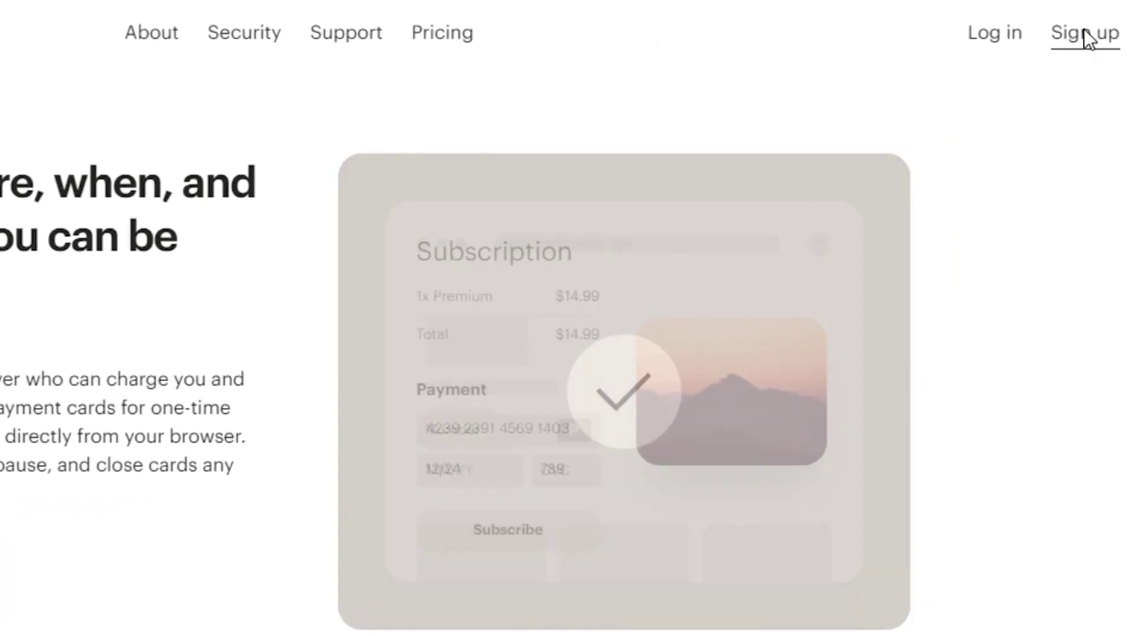
pyautogui.click(1087, 35)
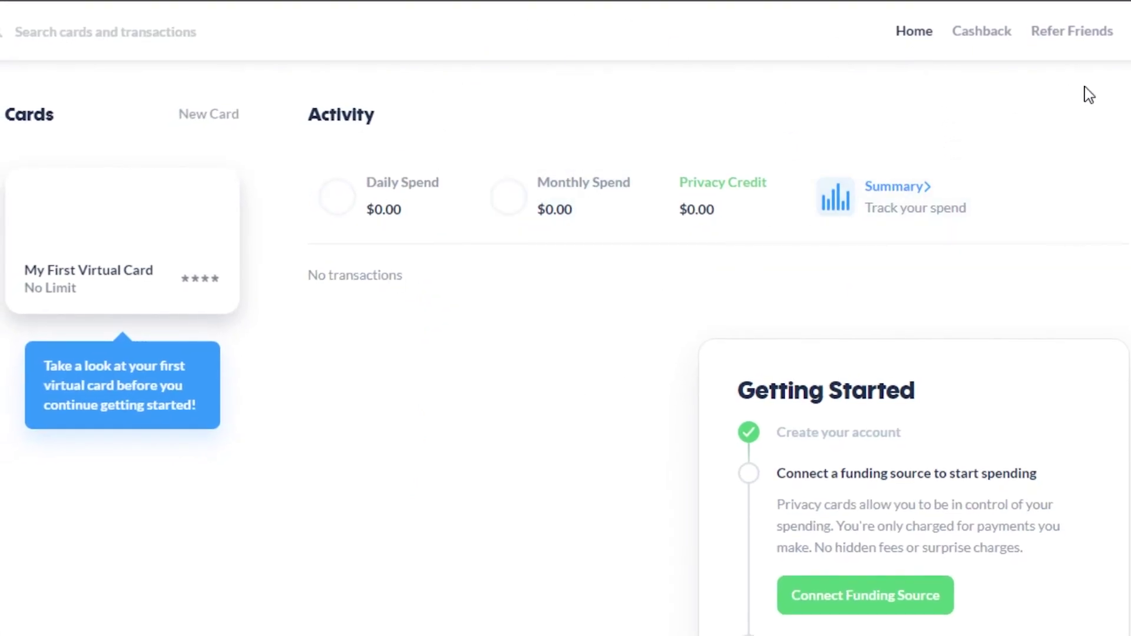
# Step: Examine the account dashboard's cards, spending activity and Getting Started checklist
pyautogui.scroll(-10, 565, 353)
pyautogui.scroll(10, 177, 444)
pyautogui.scroll(-9, 565, 348)
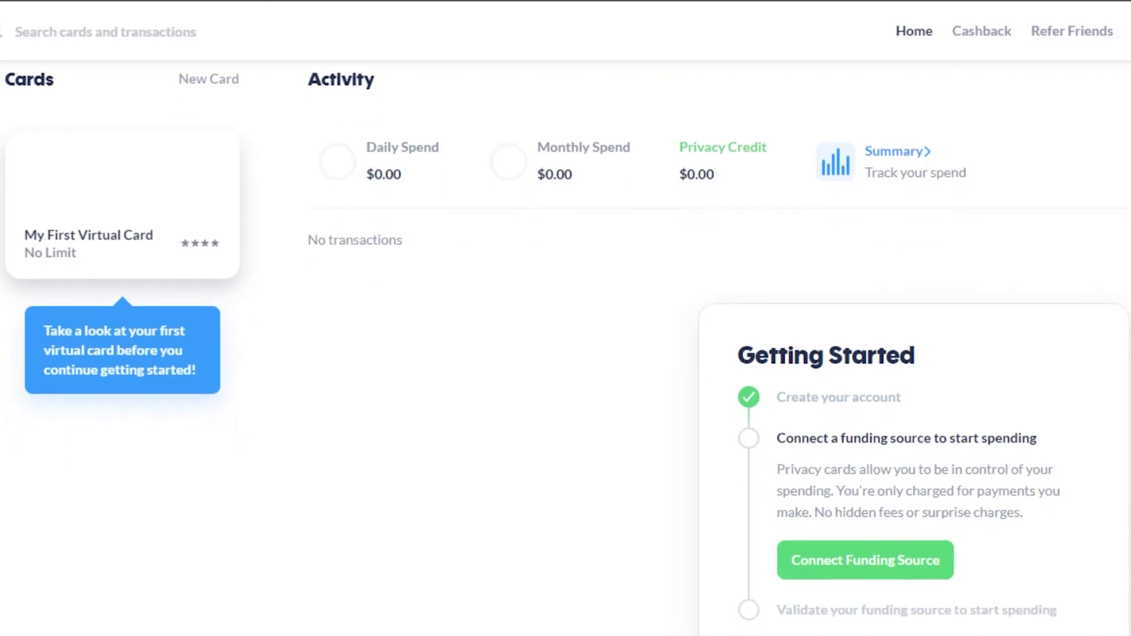
pyautogui.scroll(7, 566, 347)
pyautogui.scroll(2, 566, 348)
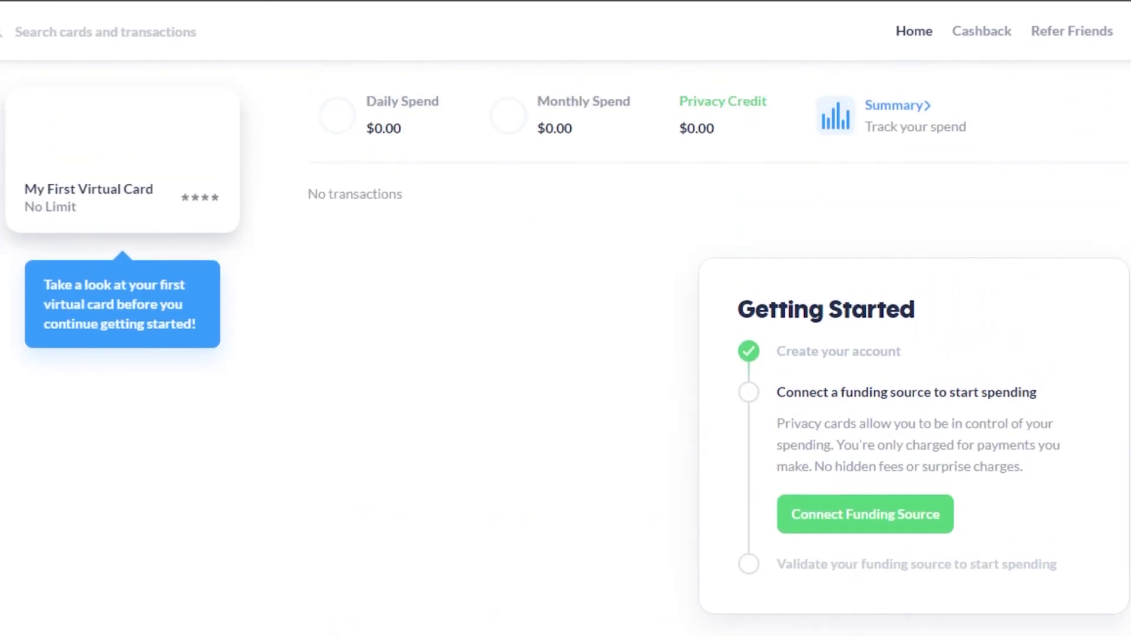
pyautogui.scroll(-9, 566, 347)
pyautogui.scroll(7, 566, 348)
pyautogui.scroll(2, 557, 178)
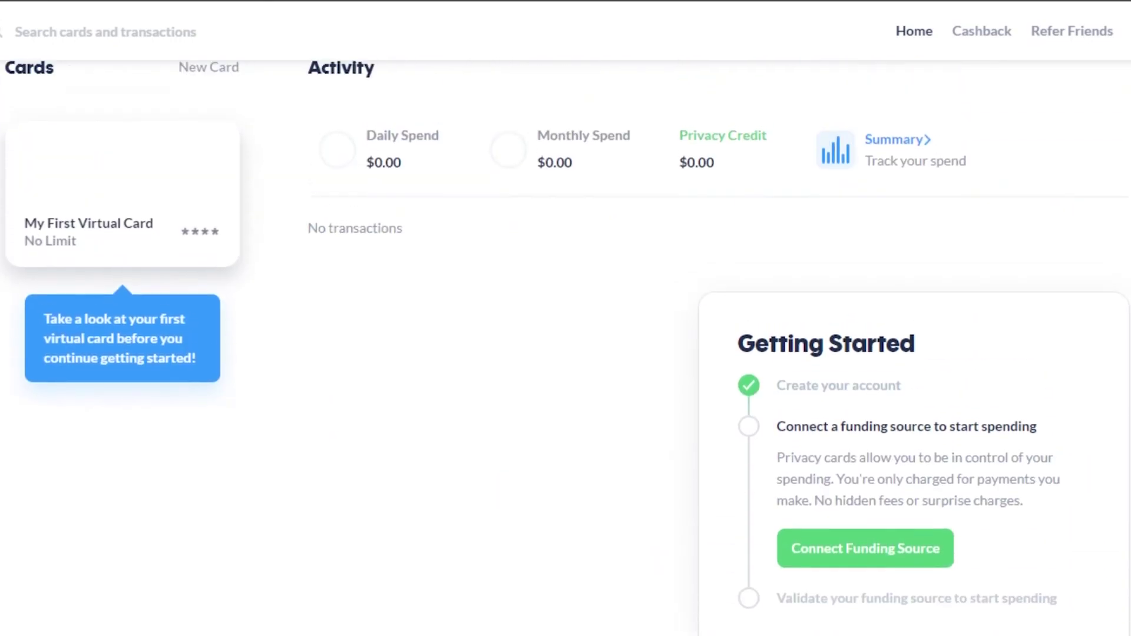
pyautogui.moveTo(557, 179)
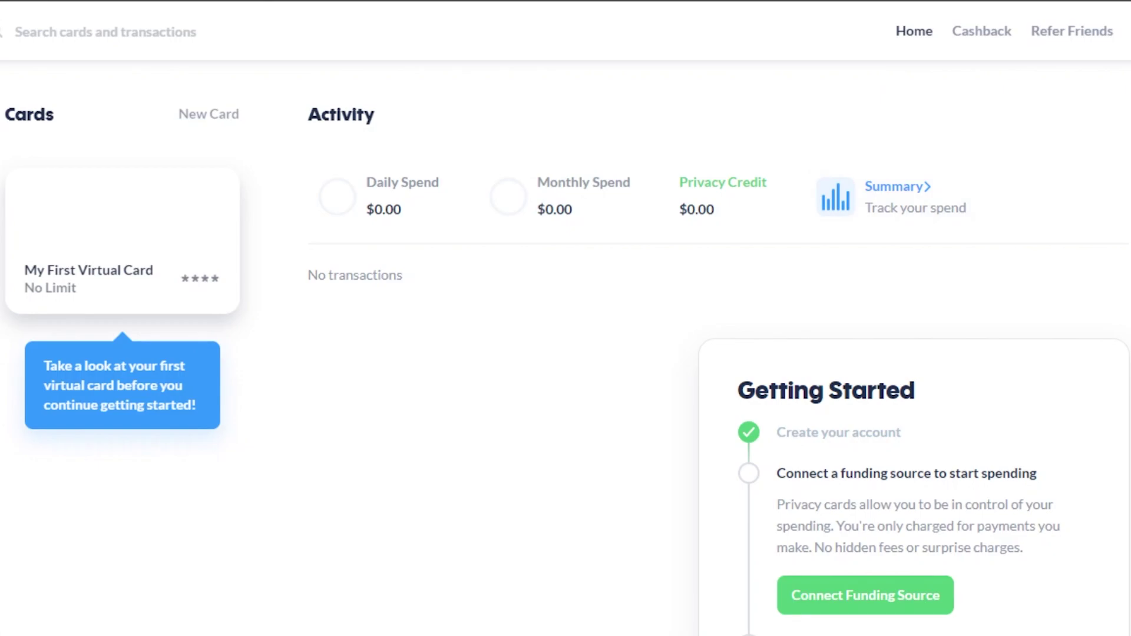
pyautogui.scroll(-9, 566, 348)
pyautogui.scroll(6, 566, 347)
pyautogui.scroll(3, 566, 348)
pyautogui.scroll(-9, 565, 348)
pyautogui.scroll(9, 566, 348)
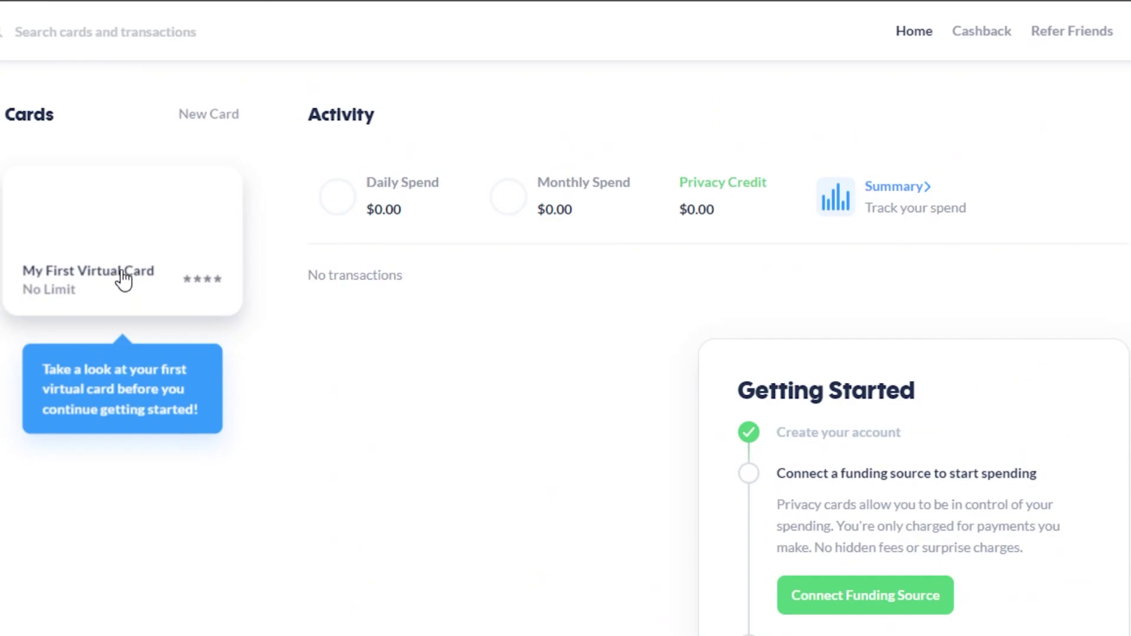
# Step: View the details of My First Virtual Card, then close them
pyautogui.click(121, 228)
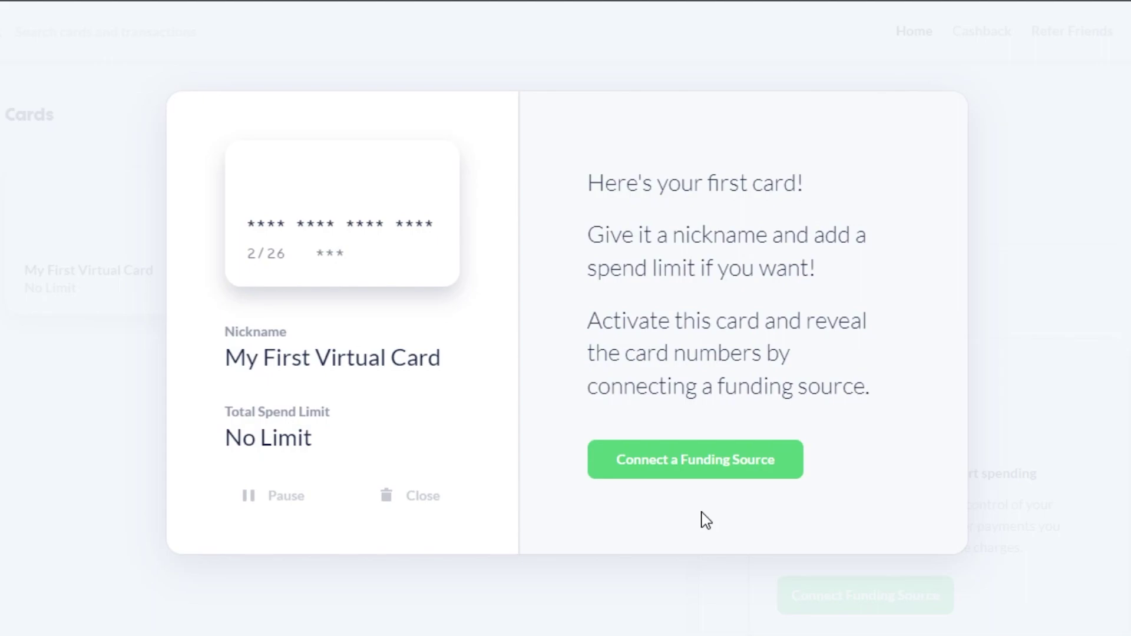
pyautogui.click(19, 390)
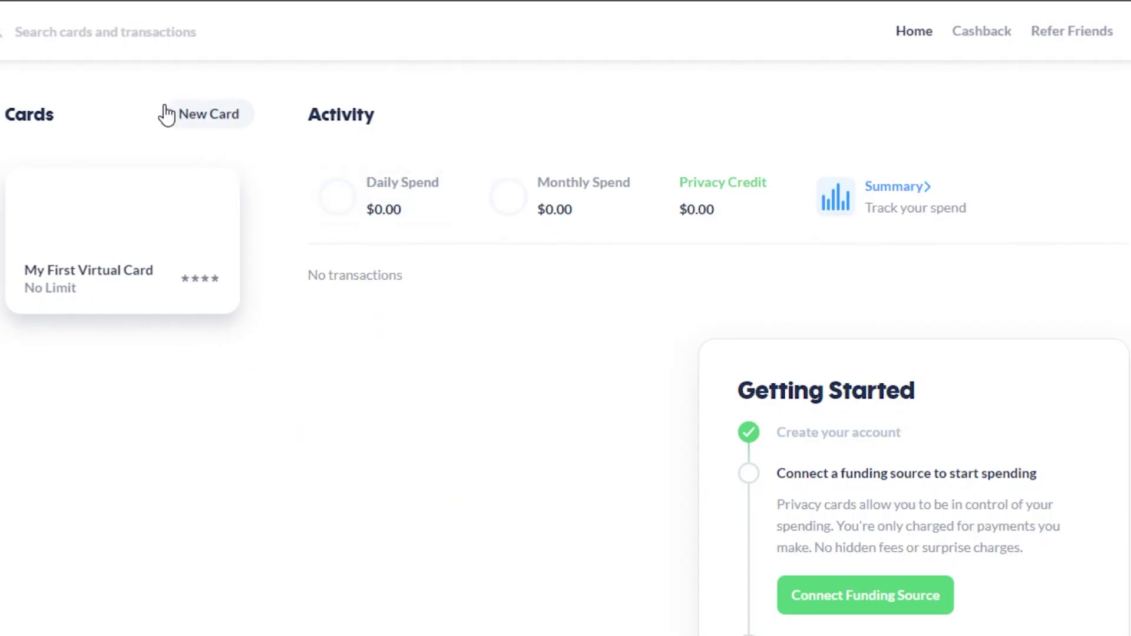
# Step: Start a new virtual card and save Netflix from the popular cards as its nickname
pyautogui.click(201, 118)
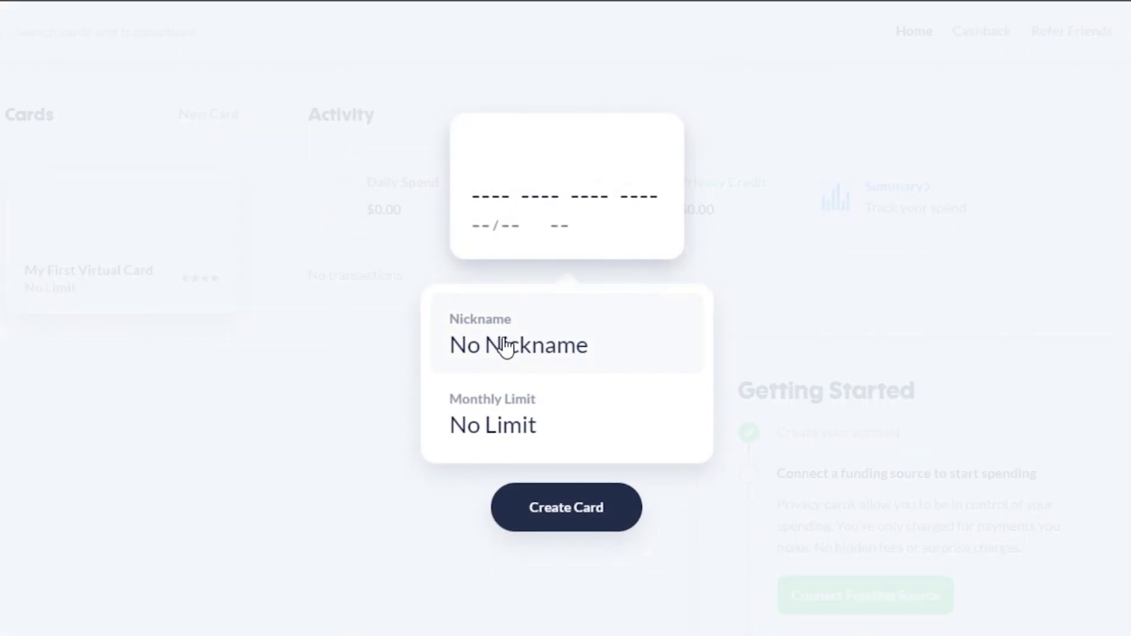
pyautogui.click(539, 346)
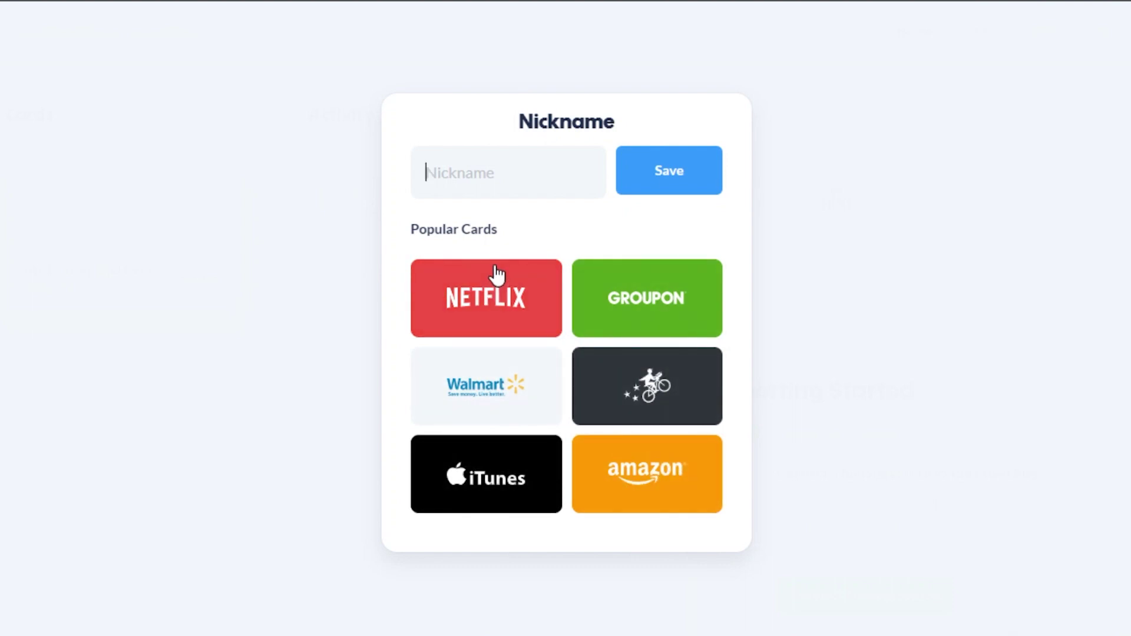
pyautogui.click(492, 295)
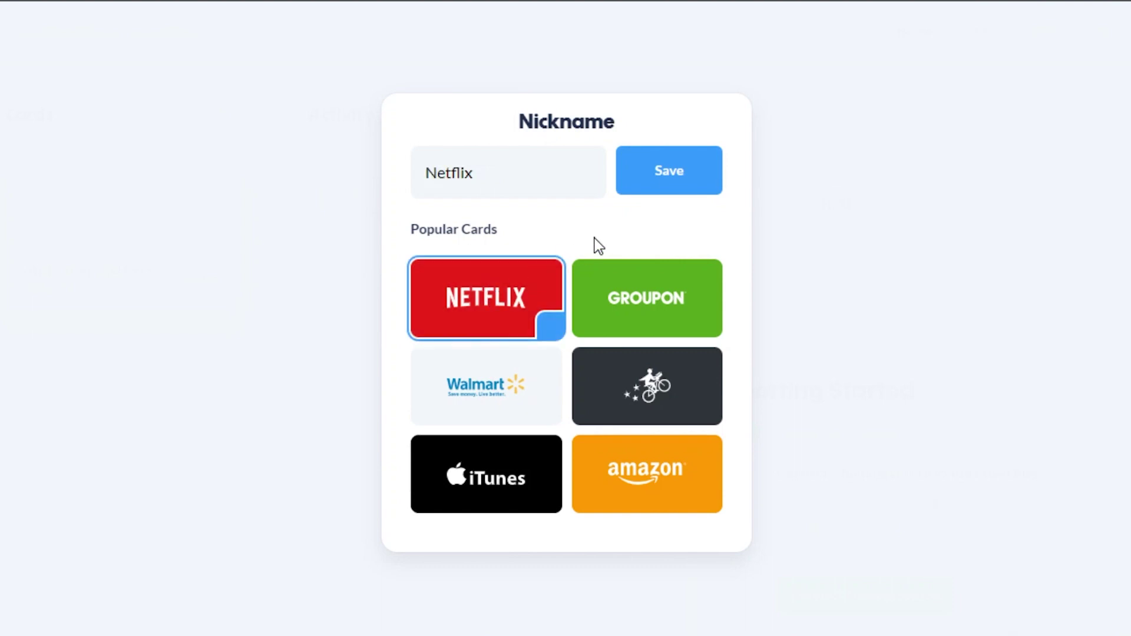
pyautogui.click(671, 172)
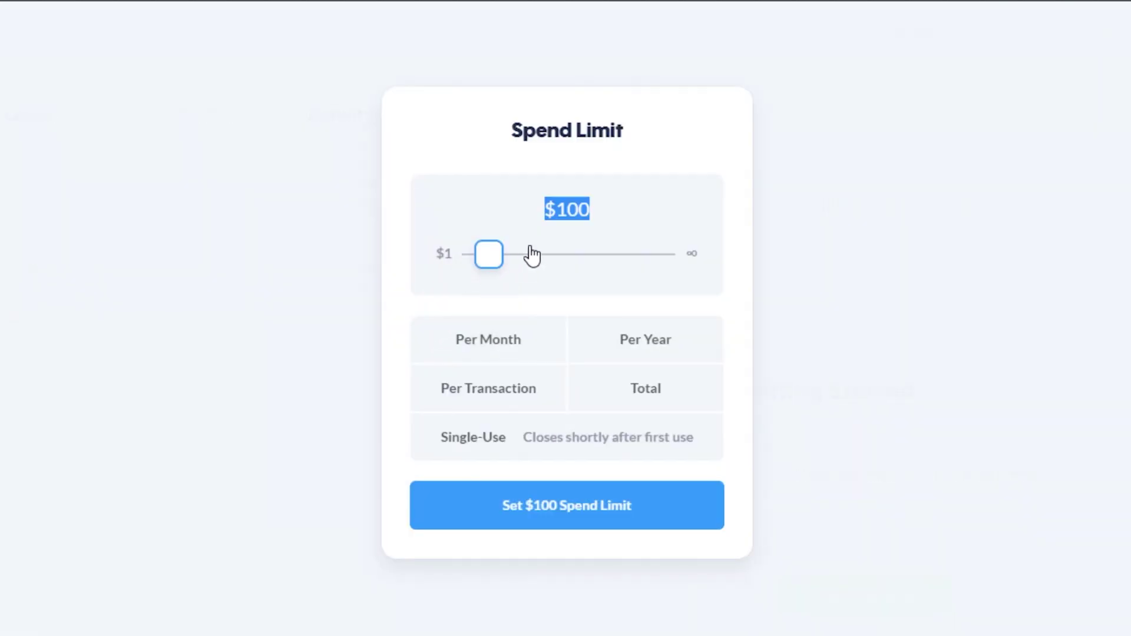
# Step: Set the Netflix card's spend limit to $10 per month, try to create the card, and close the form
pyautogui.moveTo(488, 252); pyautogui.dragTo(475, 254)
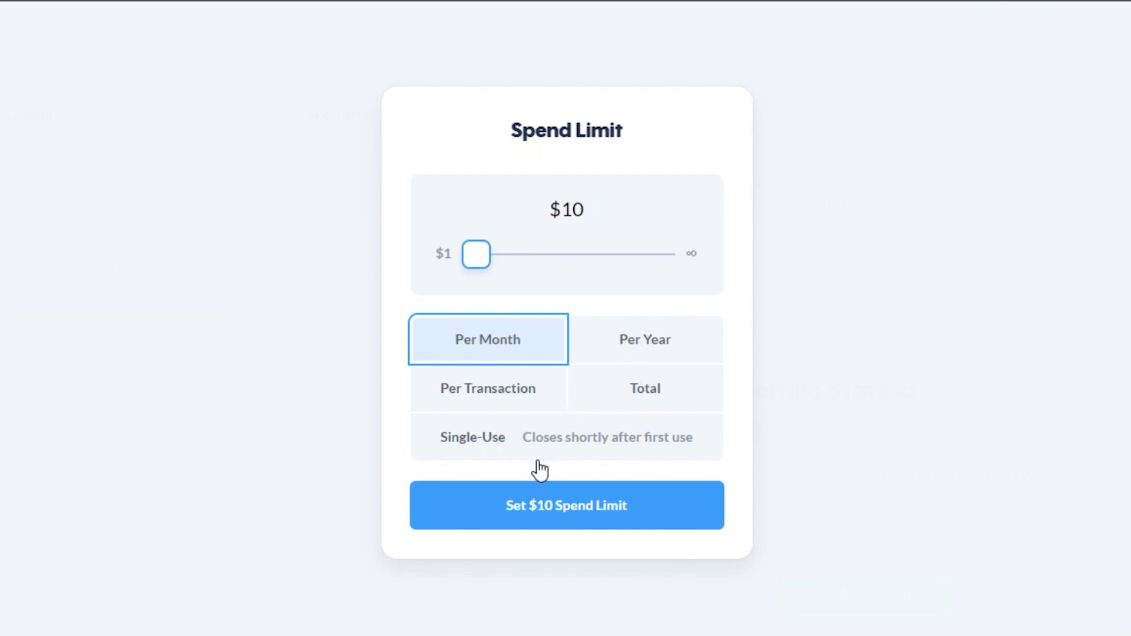
pyautogui.click(557, 505)
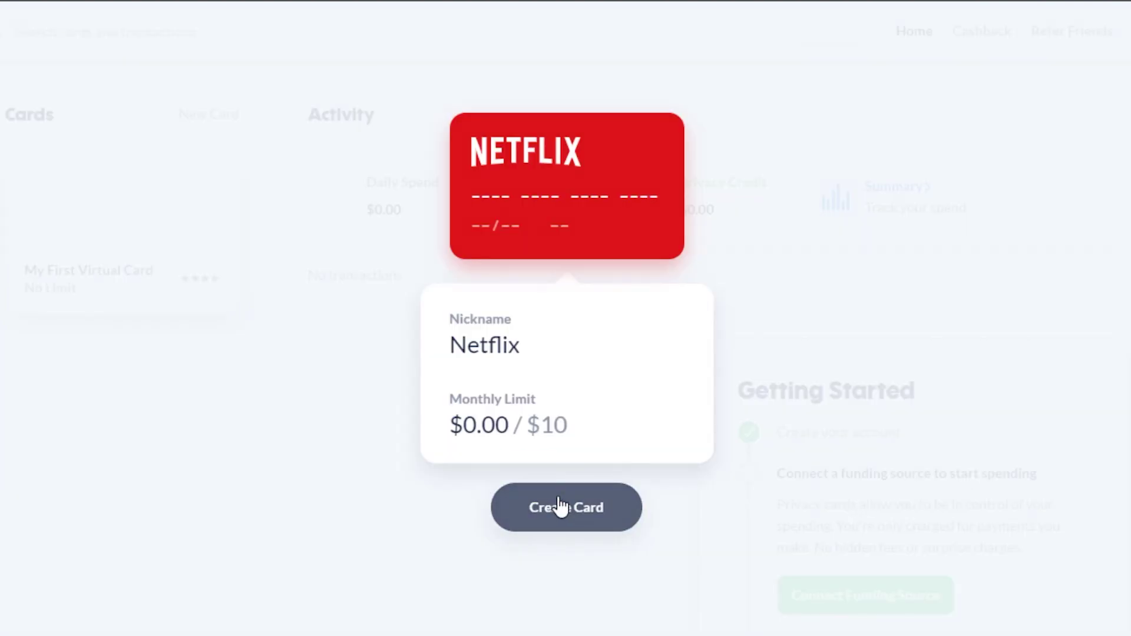
pyautogui.click(591, 507)
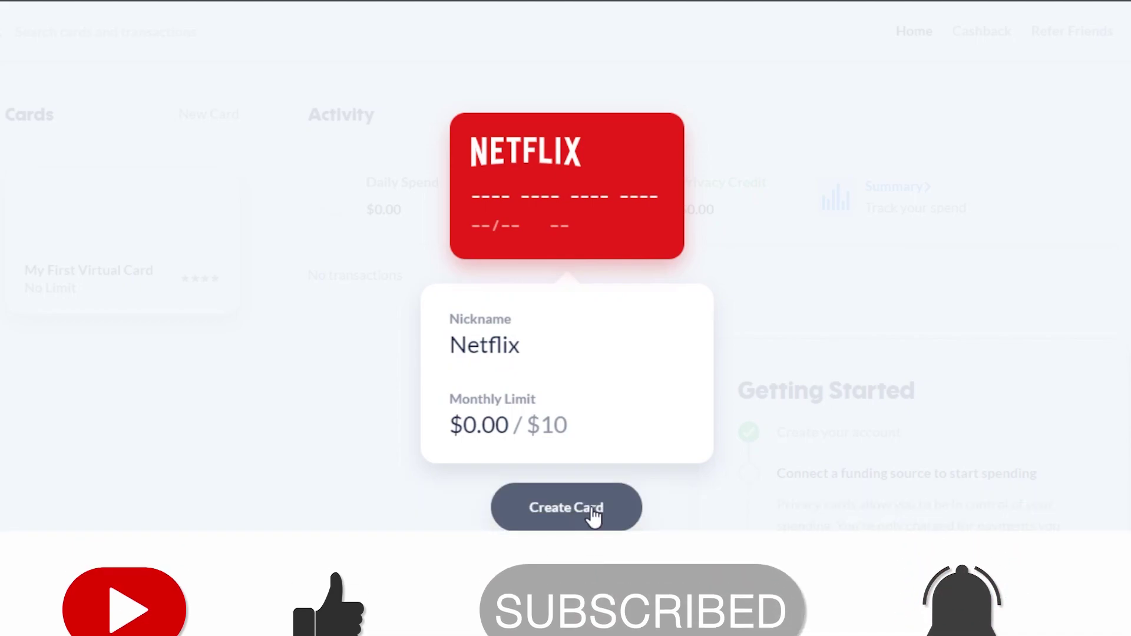
pyautogui.click(839, 333)
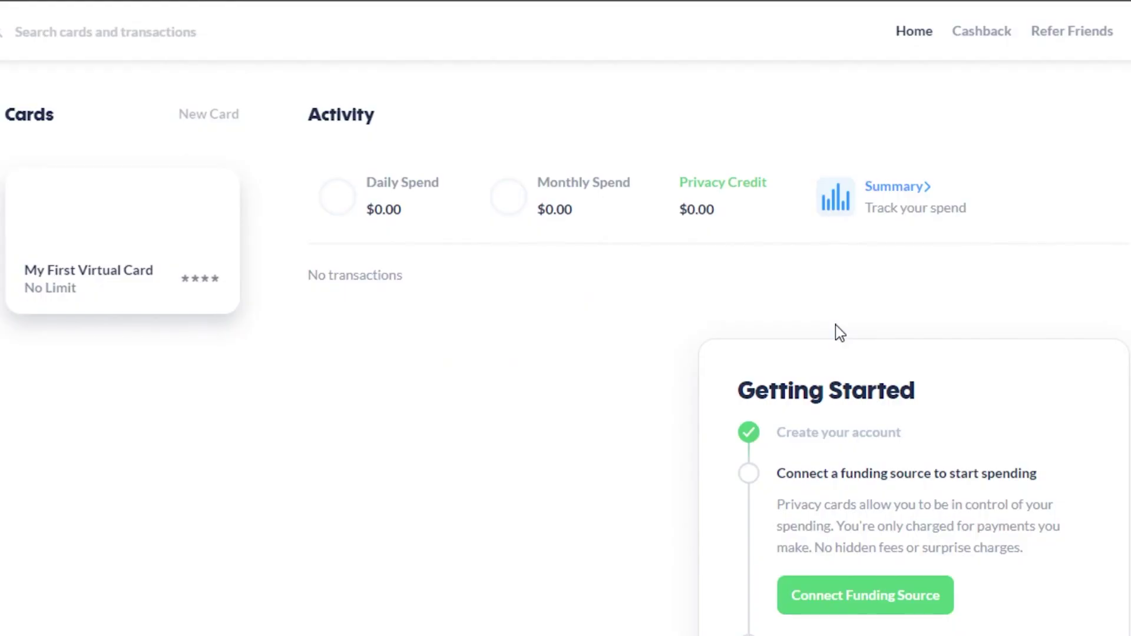
pyautogui.scroll(-9, 566, 318)
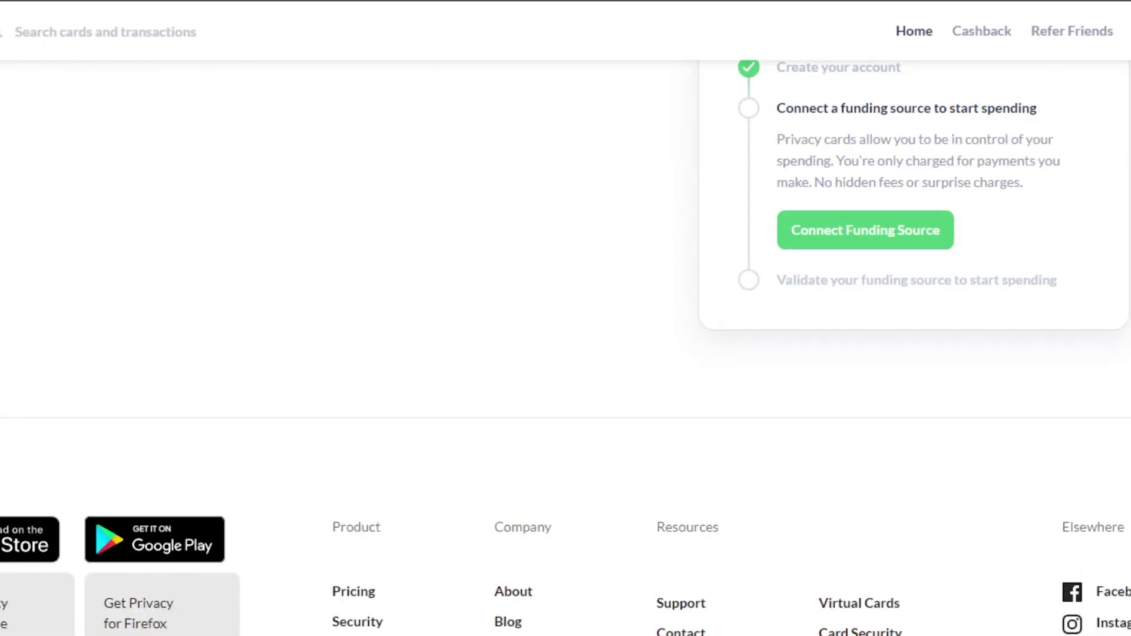
pyautogui.scroll(5, 565, 318)
pyautogui.scroll(3, 566, 318)
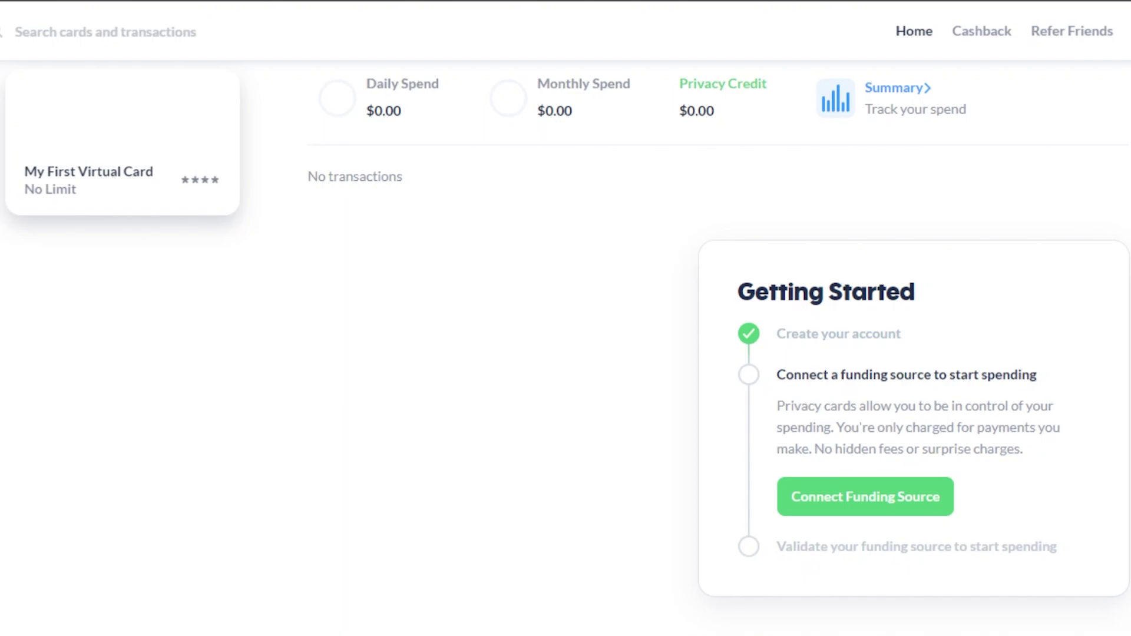
pyautogui.scroll(2, 358, 132)
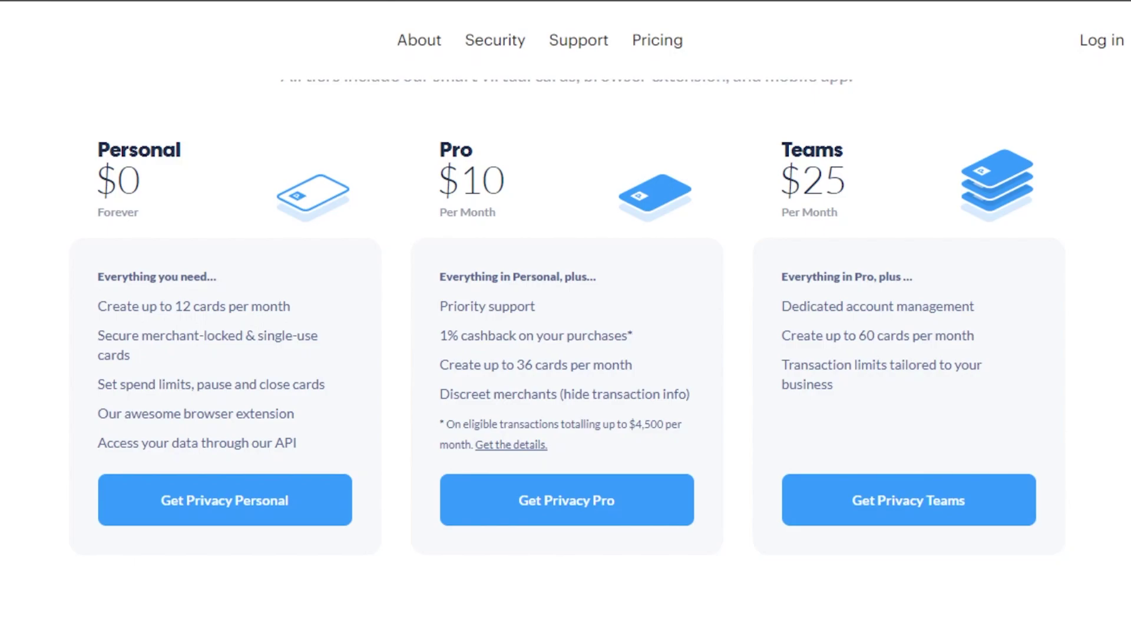
# Step: Compare the Personal, Pro and Teams plans on the pricing page, highlighting the monthly card allowances and the Pro cashback offer
pyautogui.scroll(3, 99, 252)
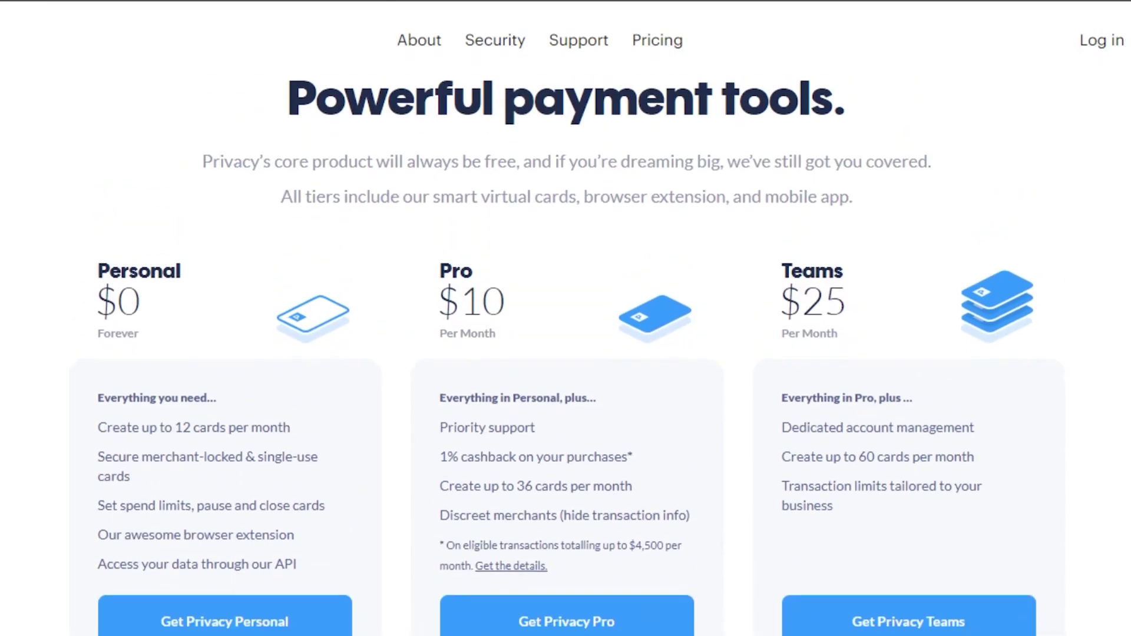
pyautogui.scroll(-2, 99, 252)
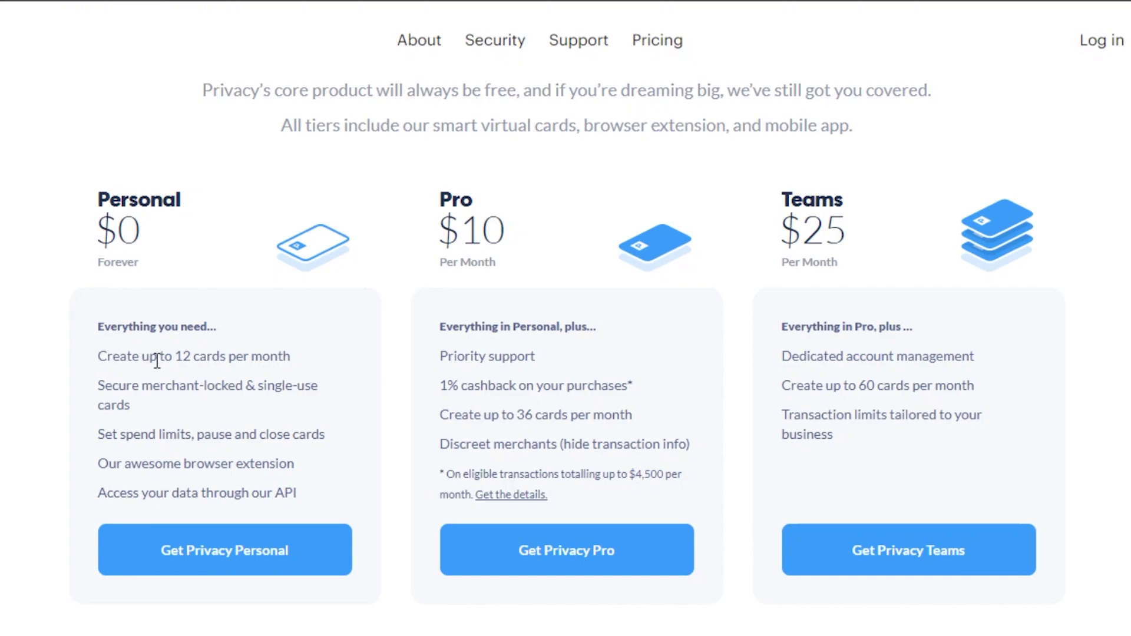
pyautogui.tripleClick(291, 356)
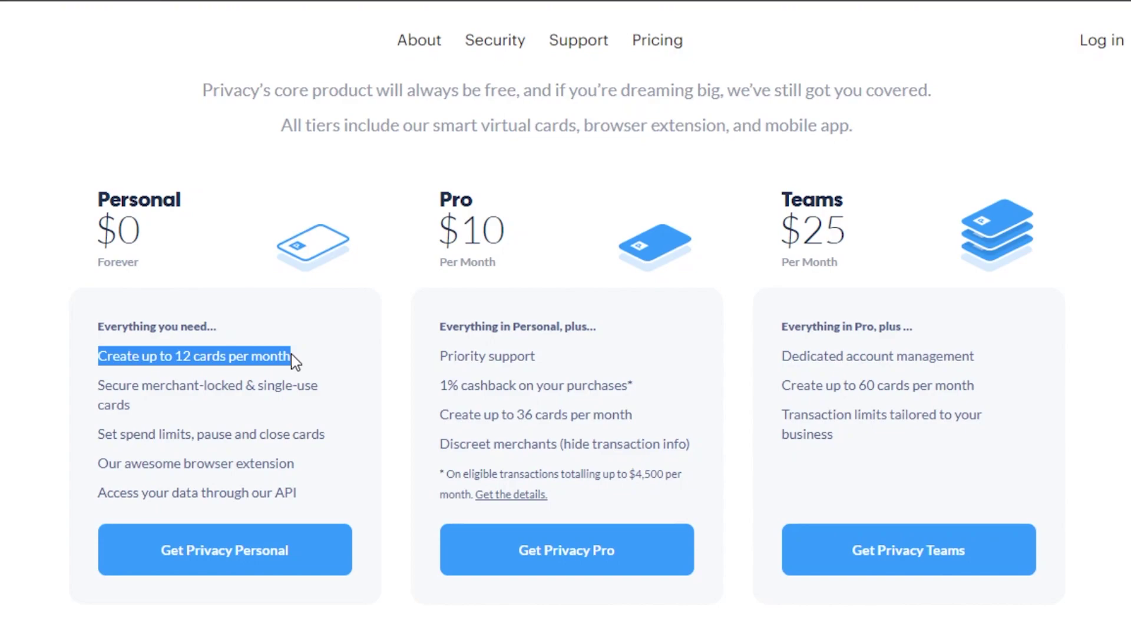
pyautogui.click(288, 357)
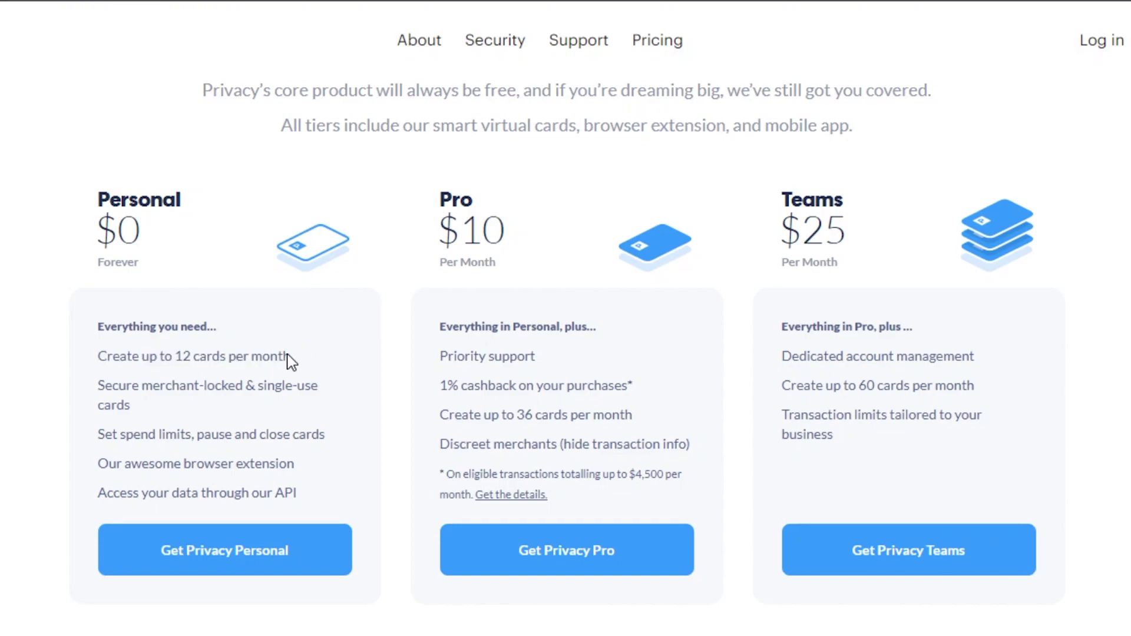
pyautogui.moveTo(112, 434); pyautogui.dragTo(287, 453)
pyautogui.click(288, 453)
pyautogui.moveTo(443, 415); pyautogui.dragTo(678, 434)
pyautogui.click(690, 426)
pyautogui.moveTo(441, 387); pyautogui.dragTo(632, 390)
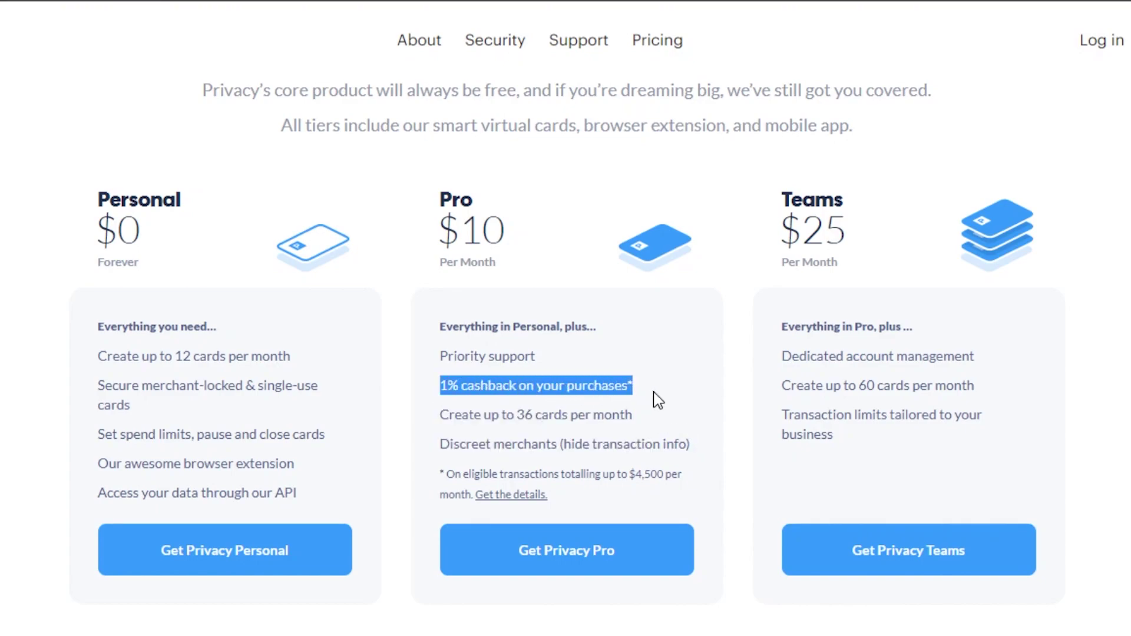
pyautogui.click(657, 399)
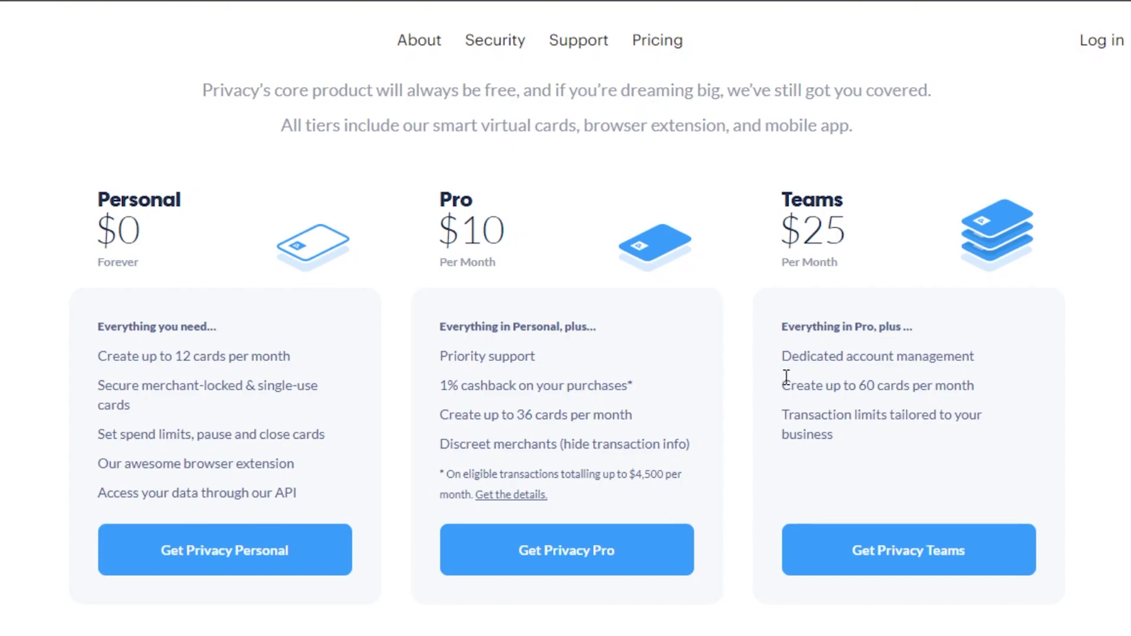
pyautogui.moveTo(786, 383); pyautogui.dragTo(987, 391)
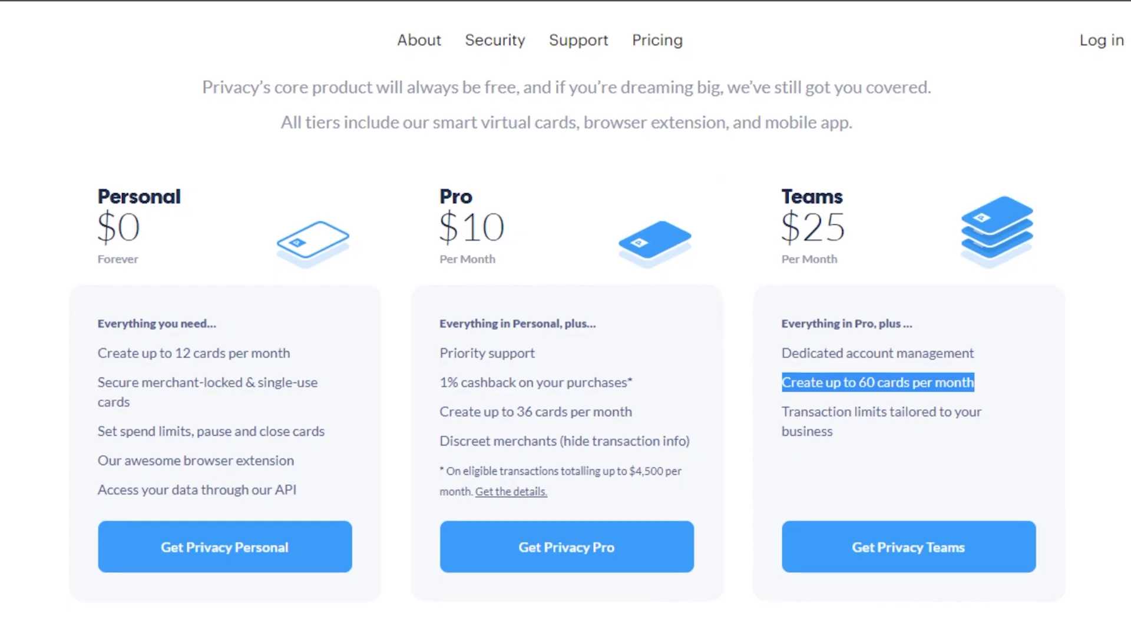
# Step: Examine the Enterprise offer below the plans and review the pricing tiers again
pyautogui.scroll(-15, 565, 354)
pyautogui.scroll(5, 566, 354)
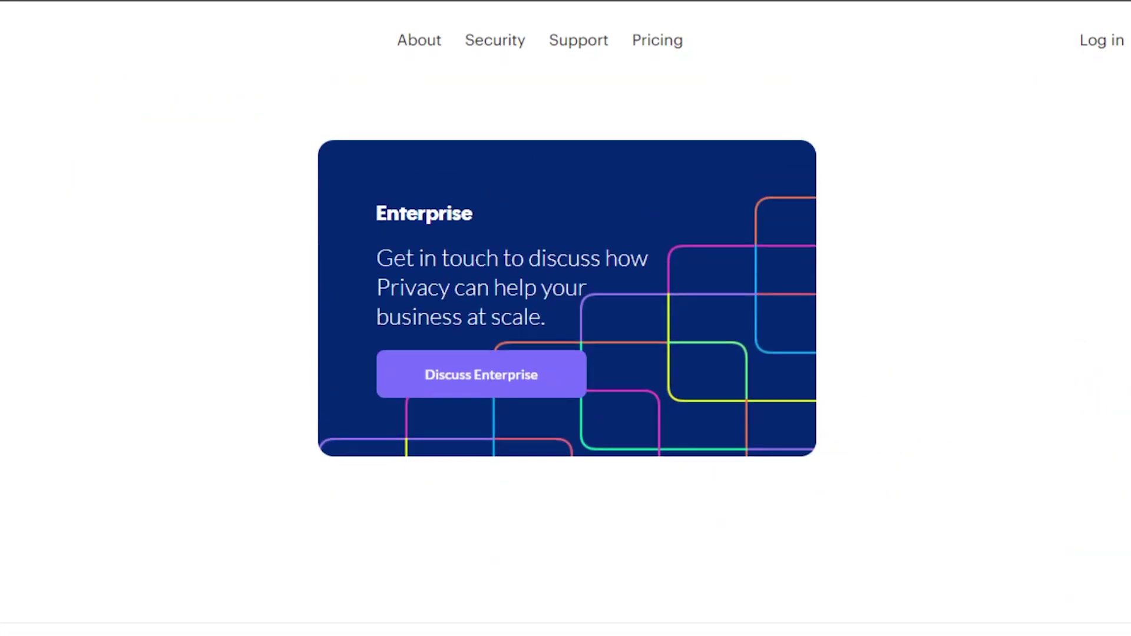
pyautogui.scroll(7, 566, 353)
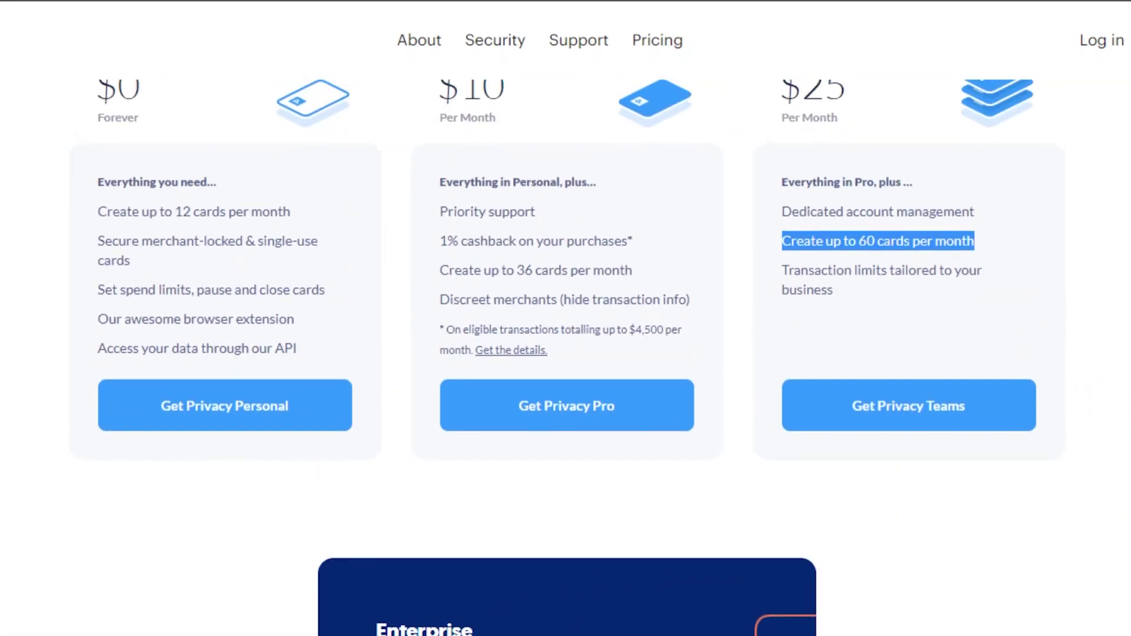
pyautogui.scroll(1, 172, 525)
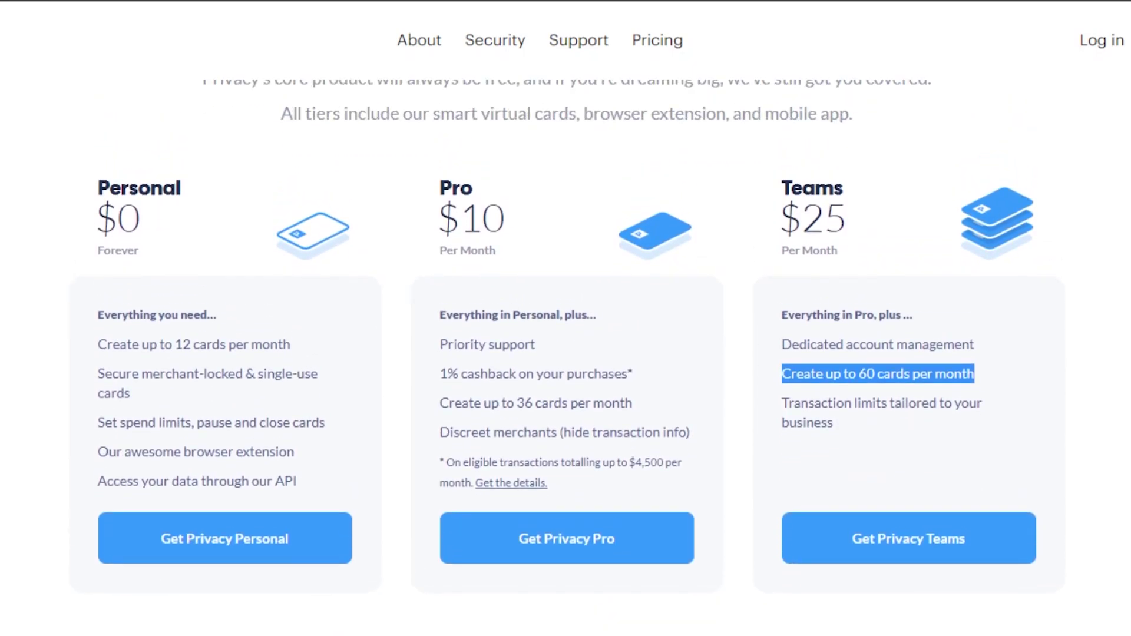
pyautogui.scroll(-1, 172, 525)
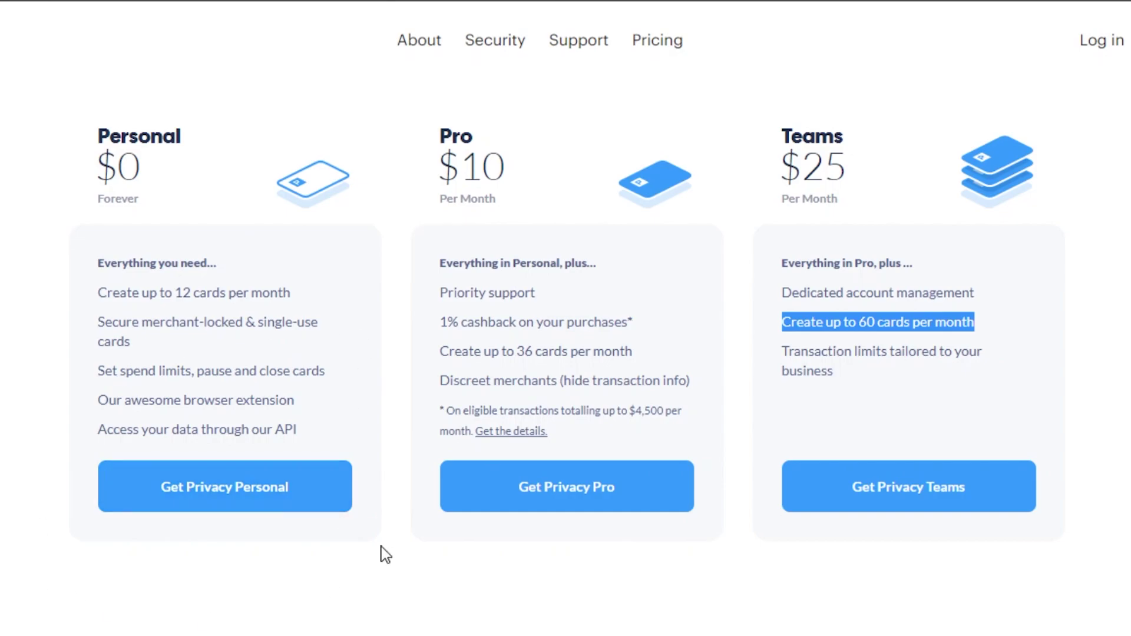
pyautogui.scroll(3, 626, 139)
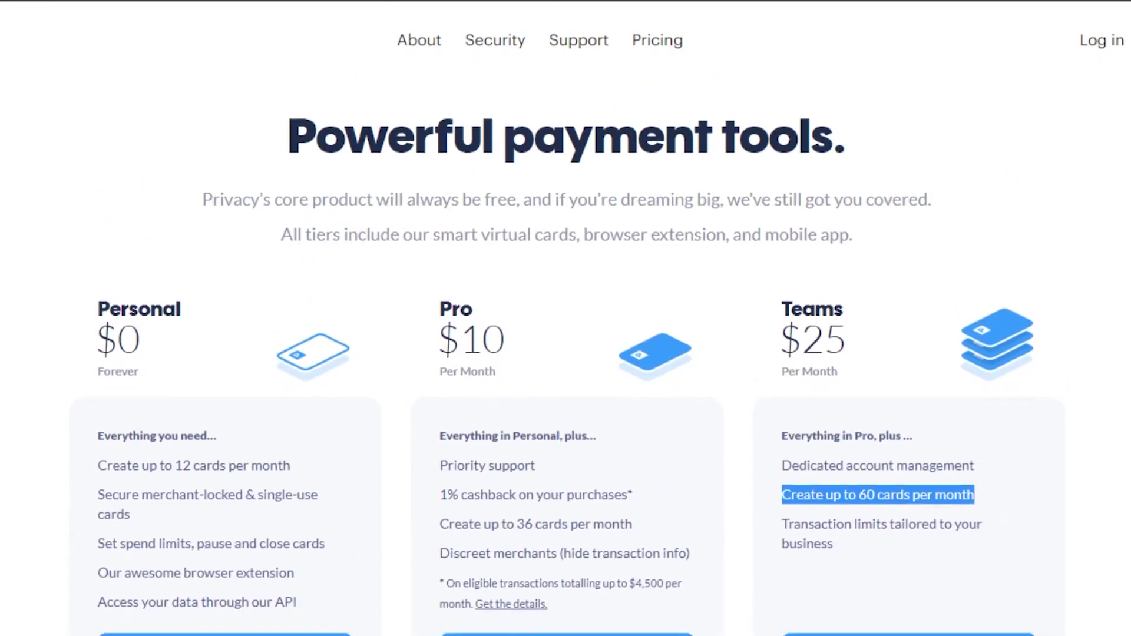
pyautogui.scroll(-4, 626, 139)
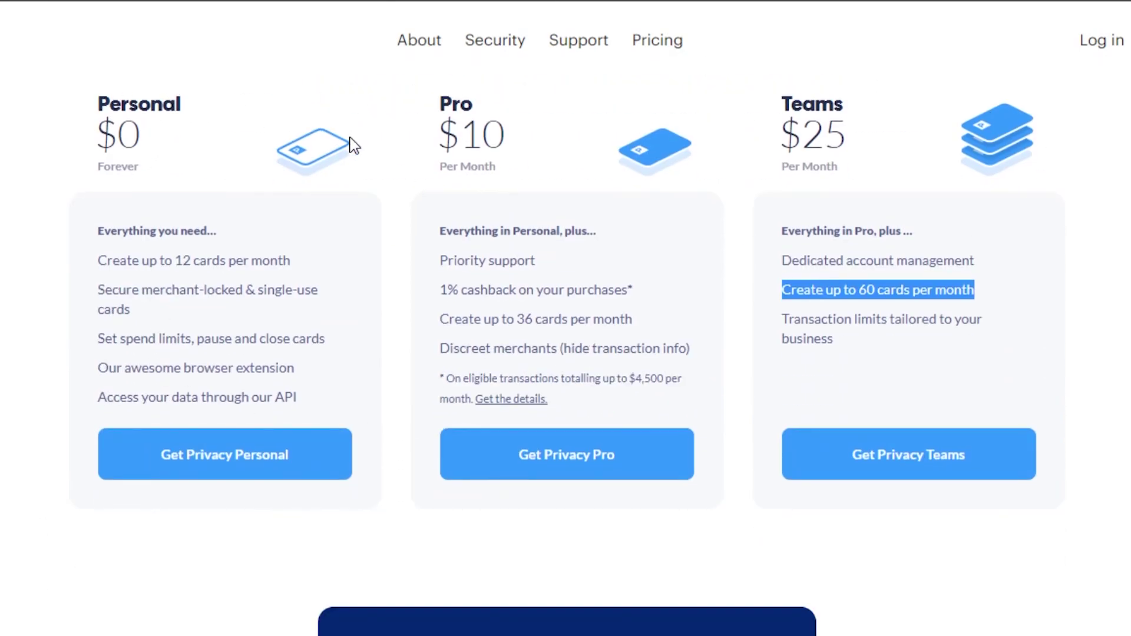
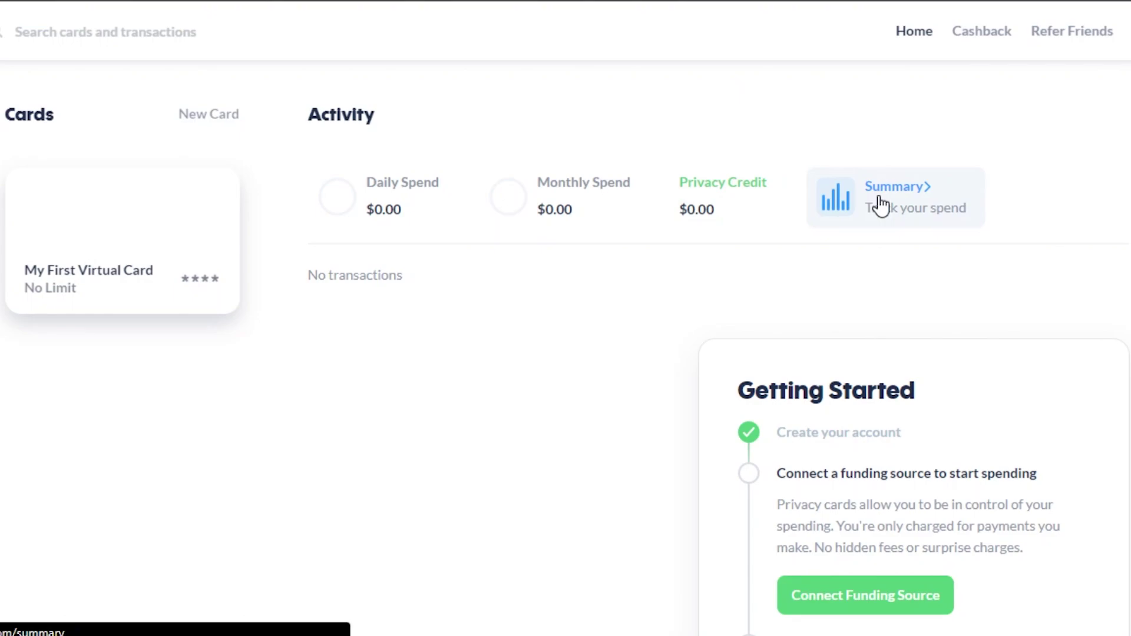
# Step: Open the spend summary from the dashboard to view spending, cashback and promo credits
pyautogui.click(879, 199)
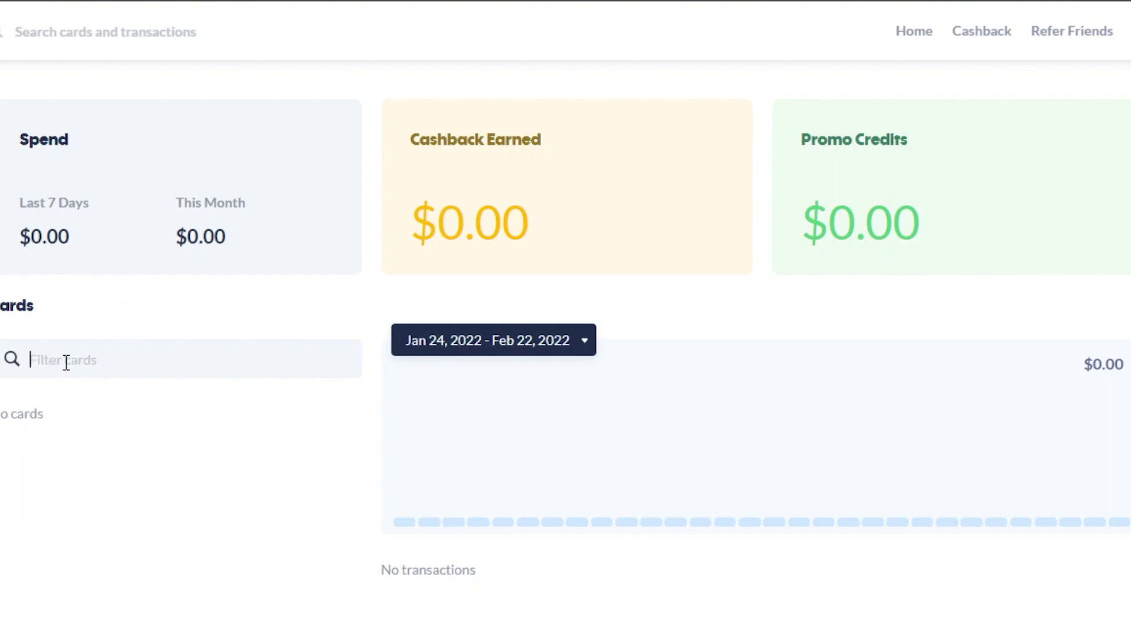
pyautogui.scroll(-1, 914, 314)
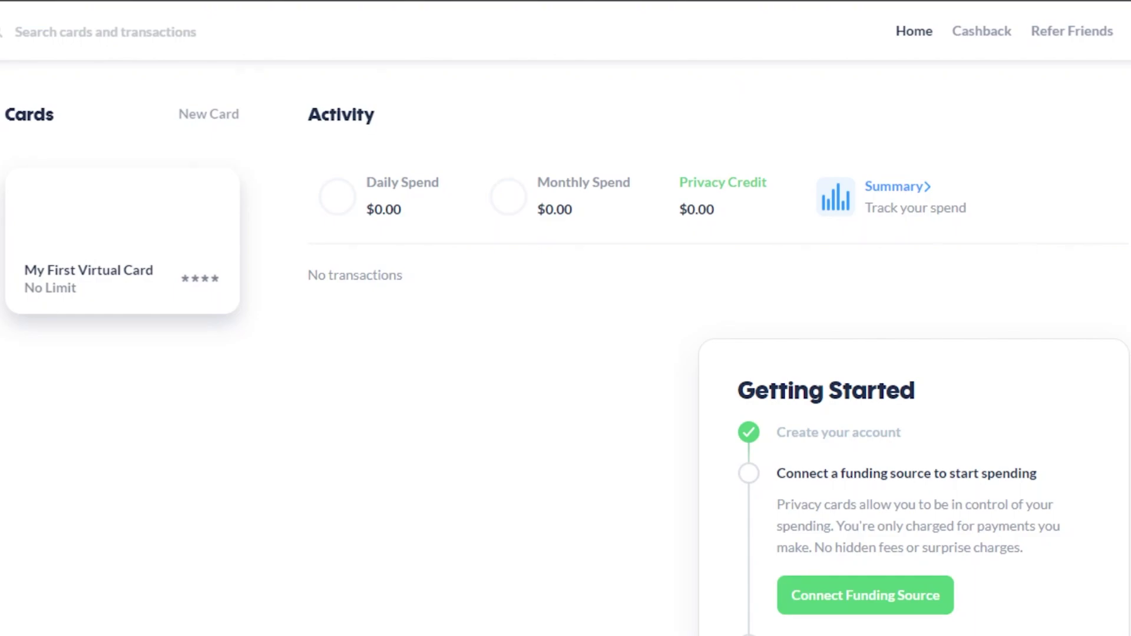
# Step: Start connecting a funding source for Myself, view the required personal details form, and close it without filling it in
pyautogui.scroll(-4, 566, 353)
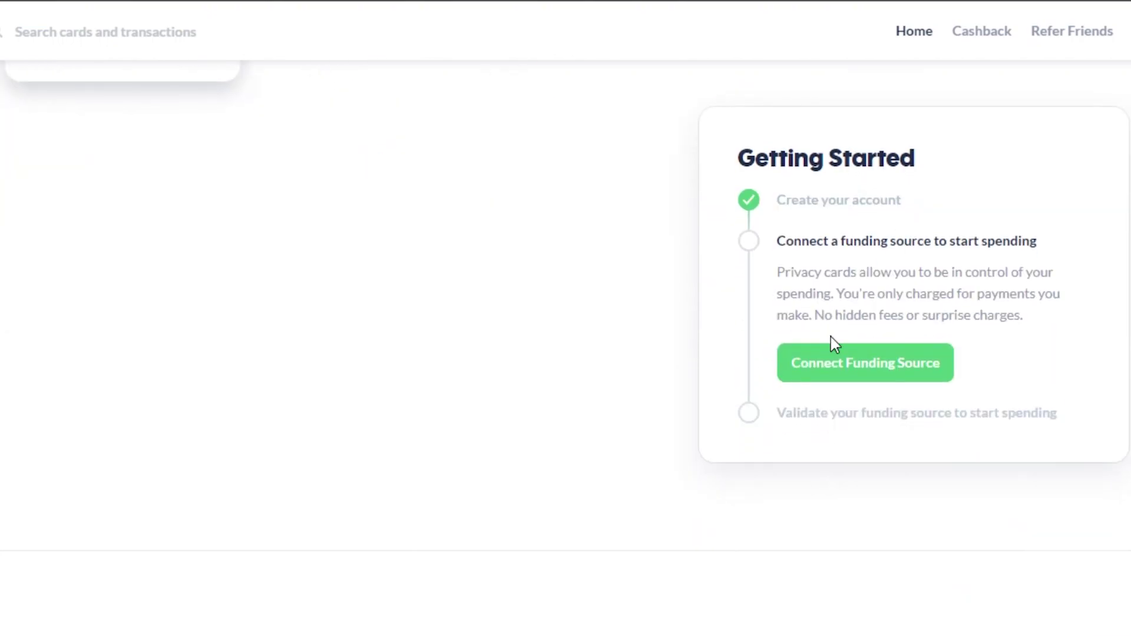
pyautogui.click(837, 372)
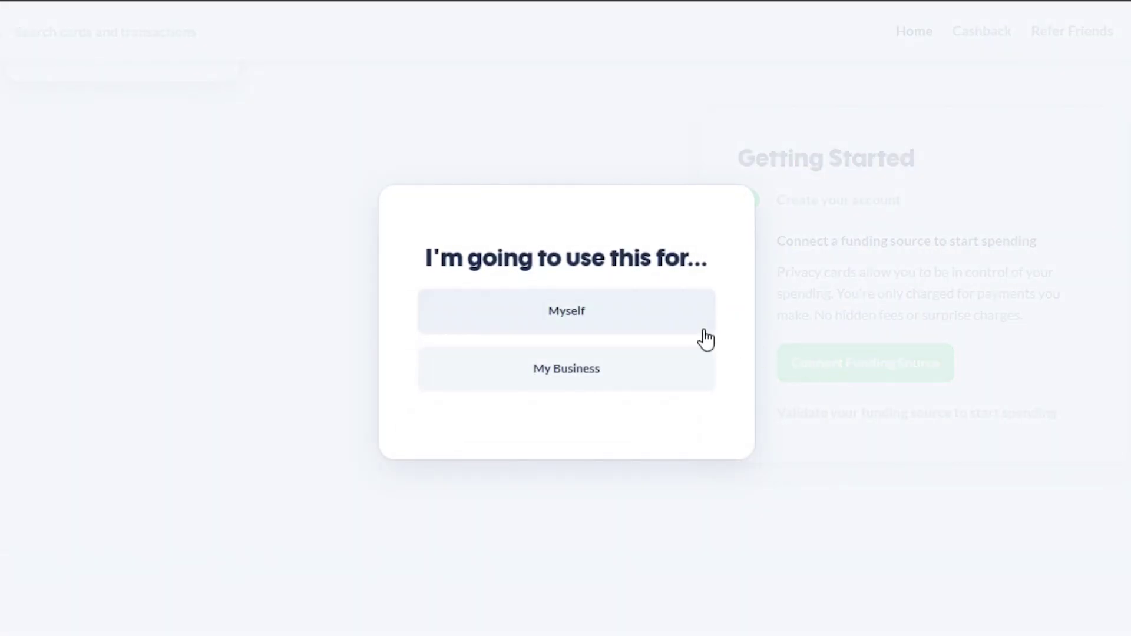
pyautogui.click(600, 321)
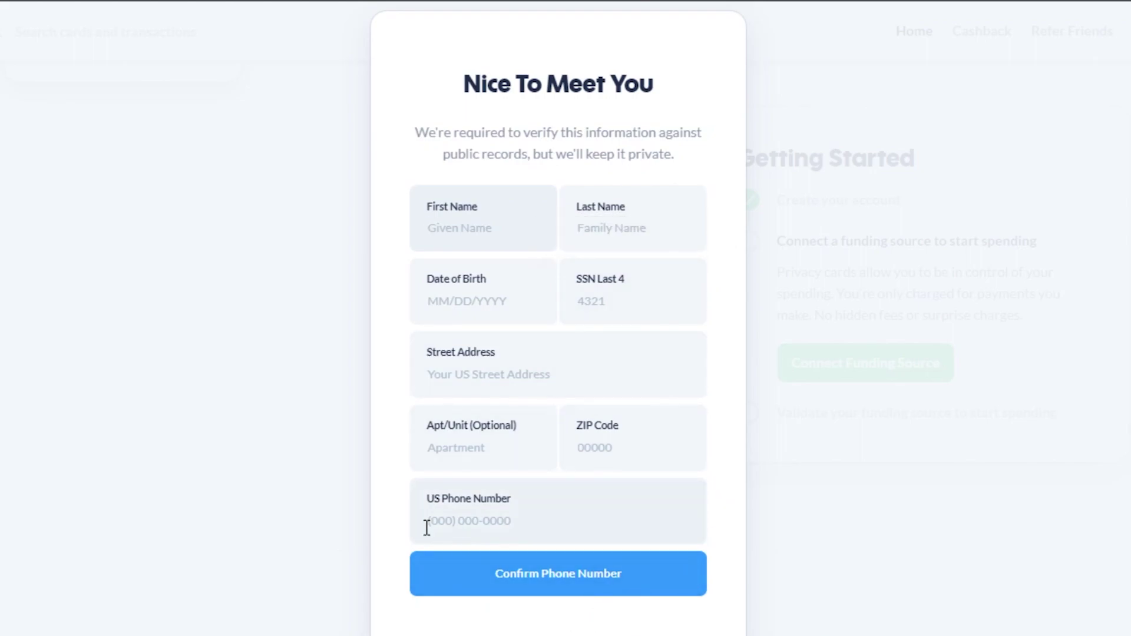
pyautogui.click(205, 468)
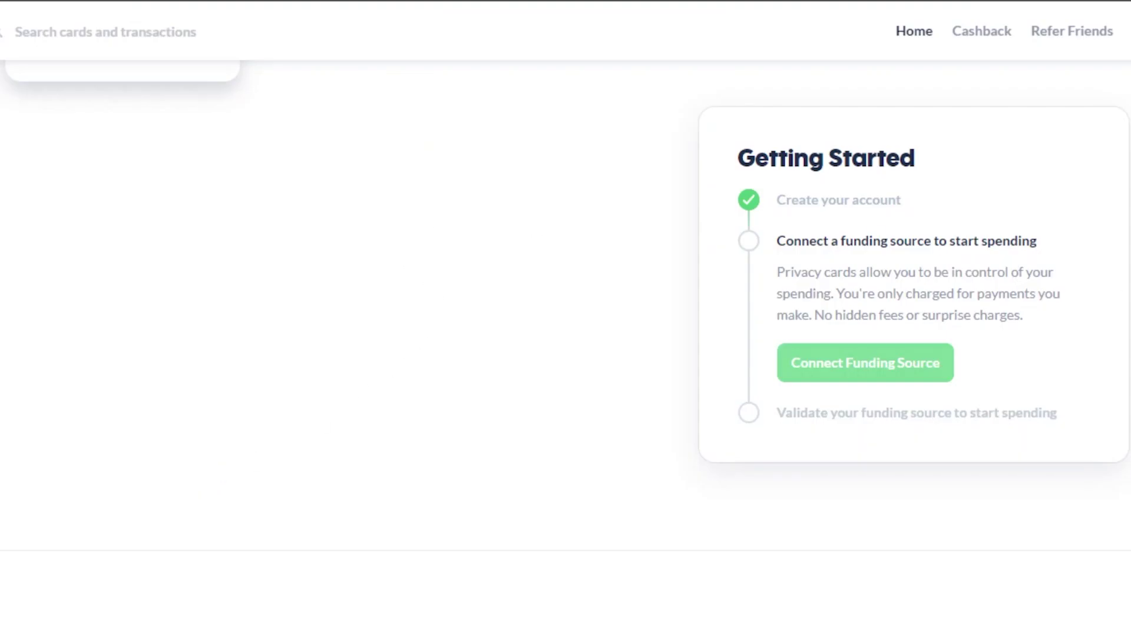
# Step: Check the details of My First Virtual Card and close them
pyautogui.scroll(4, 566, 318)
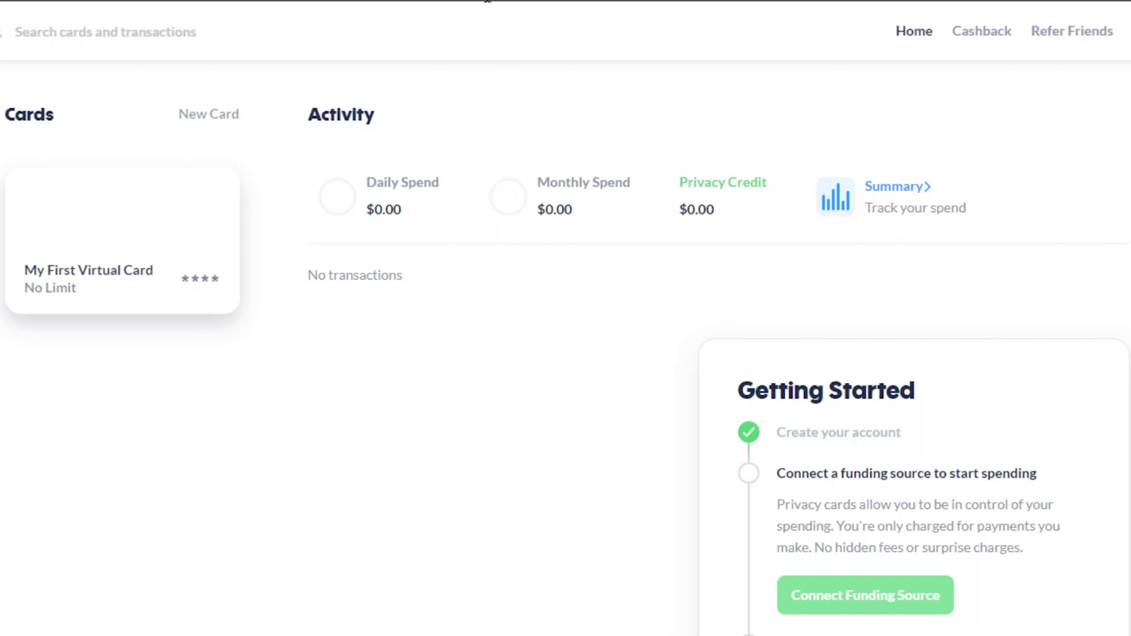
pyautogui.click(153, 217)
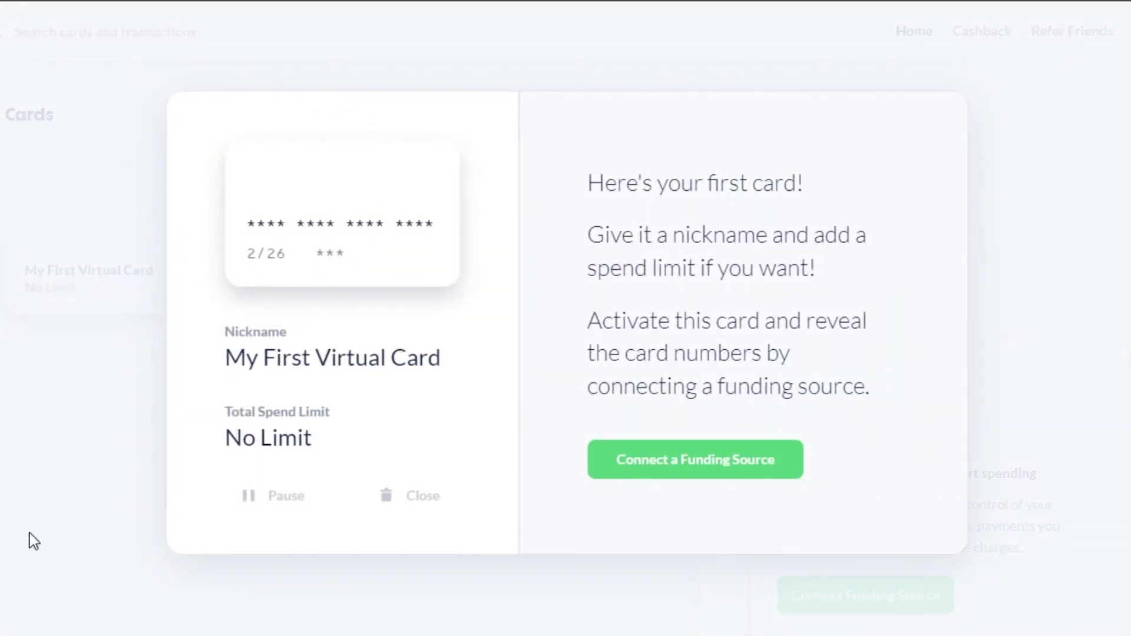
pyautogui.click(34, 540)
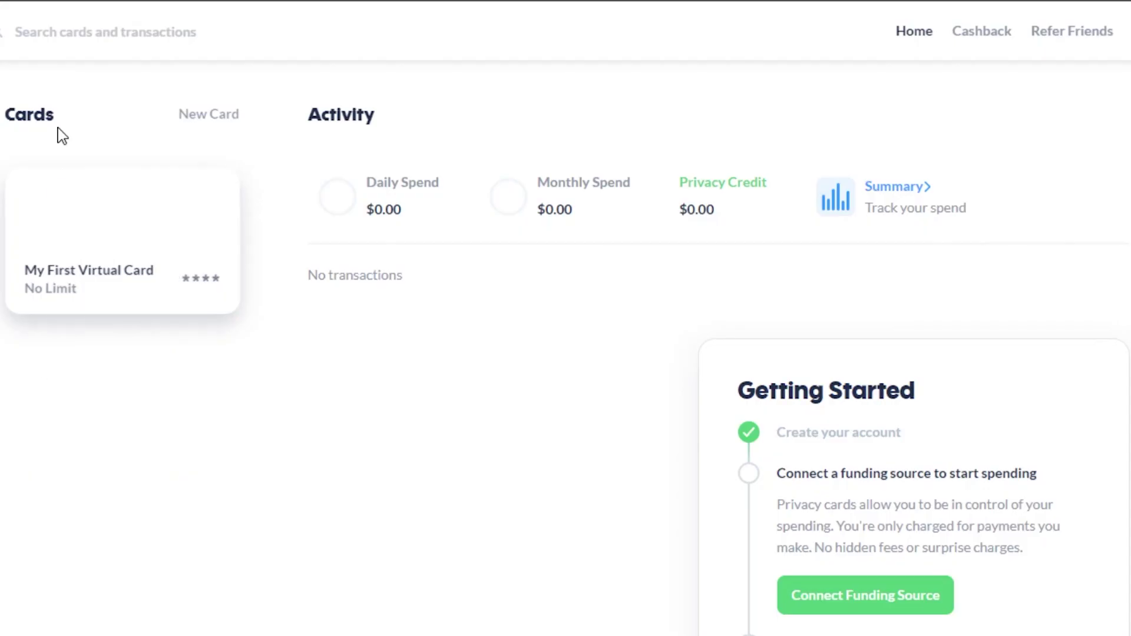
# Step: Start another new virtual card and save Amazon from the popular cards as its nickname
pyautogui.click(241, 114)
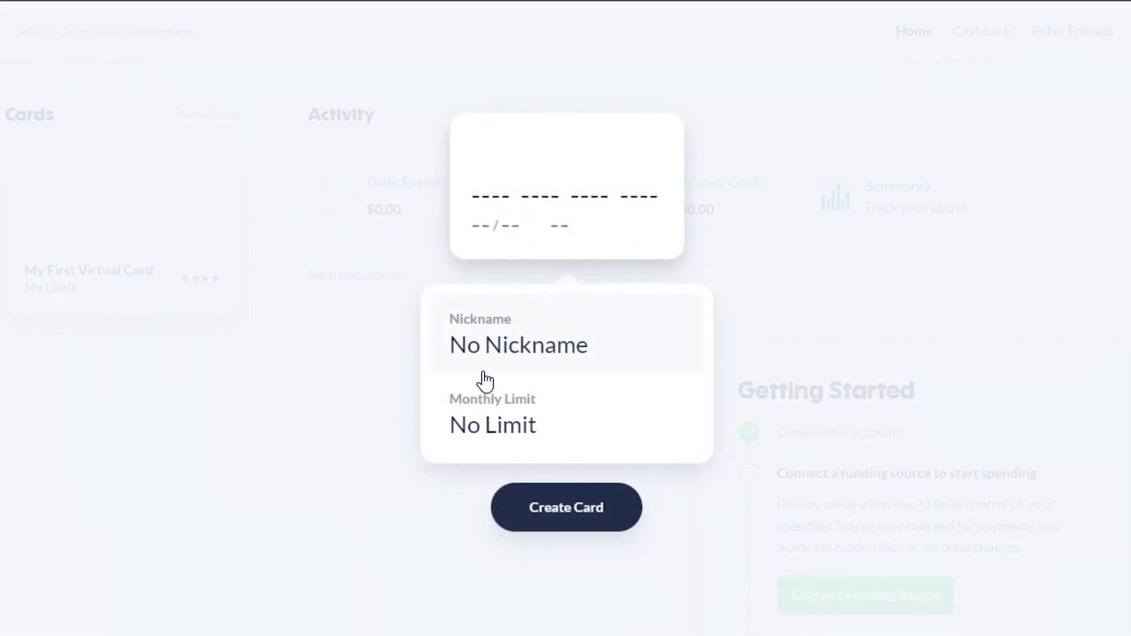
pyautogui.click(483, 374)
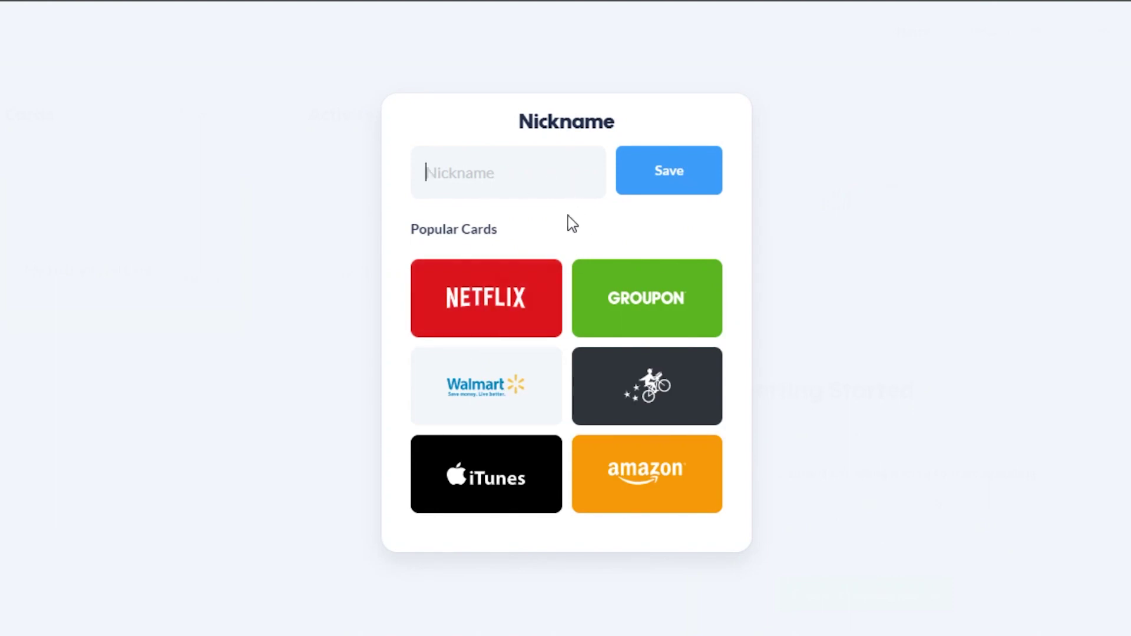
pyautogui.click(666, 471)
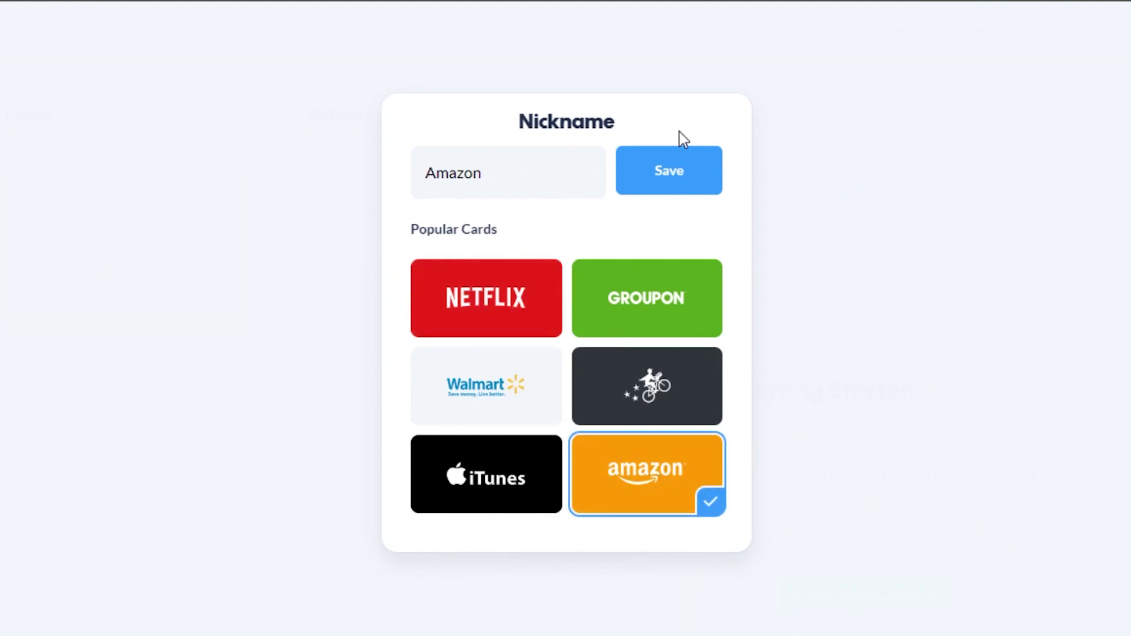
pyautogui.click(672, 175)
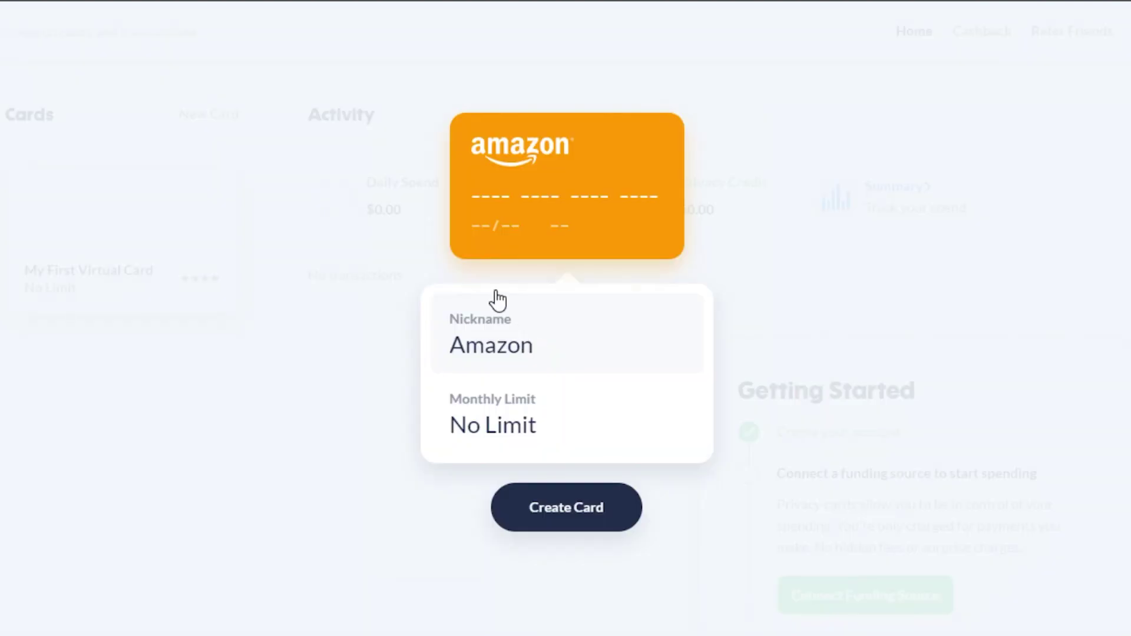
# Step: Set a $210 yearly spend limit on the Amazon card, try to create the card, and return to the dashboard
pyautogui.click(489, 428)
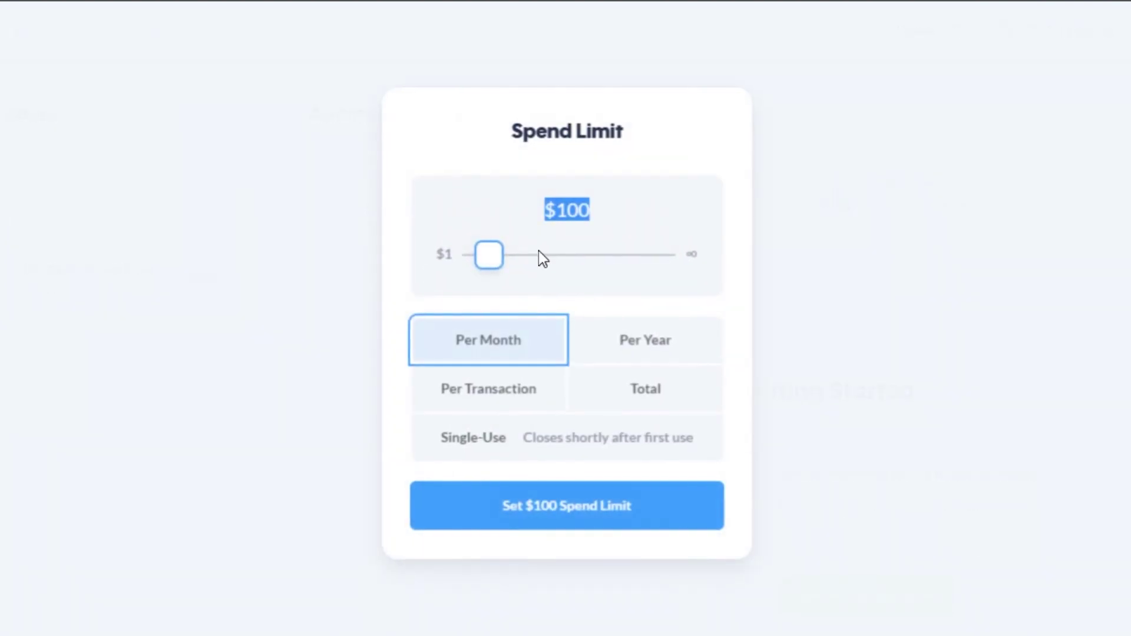
pyautogui.click(656, 346)
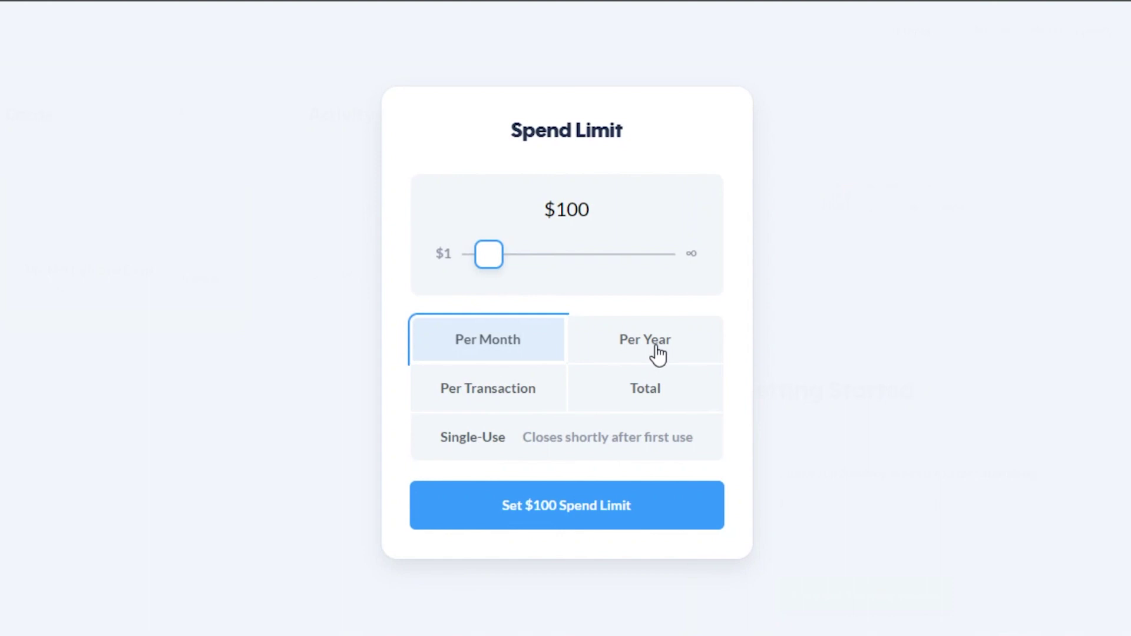
pyautogui.moveTo(493, 257)
pyautogui.mouseDown()
pyautogui.moveTo(514, 263)
pyautogui.moveTo(496, 262)
pyautogui.moveTo(505, 260)
pyautogui.mouseUp()
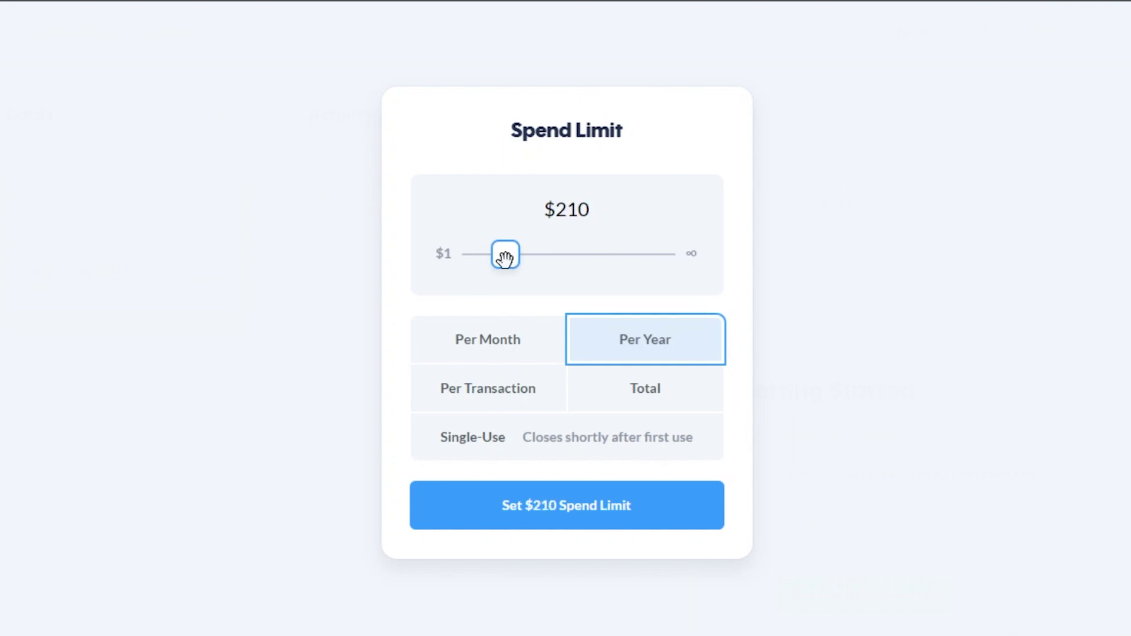
pyautogui.click(510, 505)
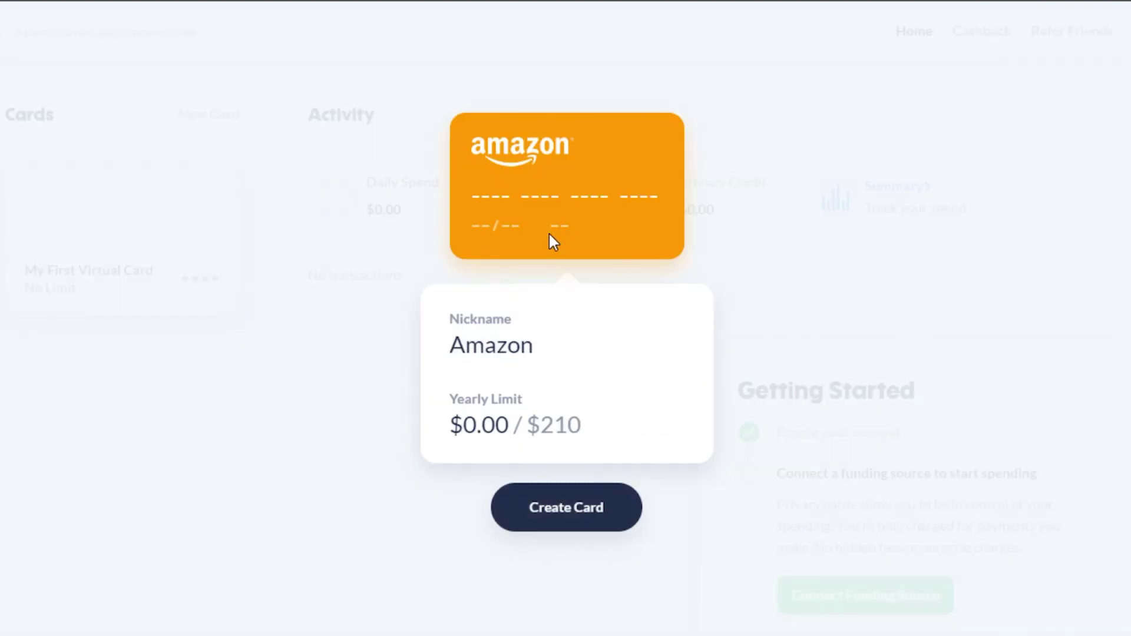
pyautogui.click(563, 499)
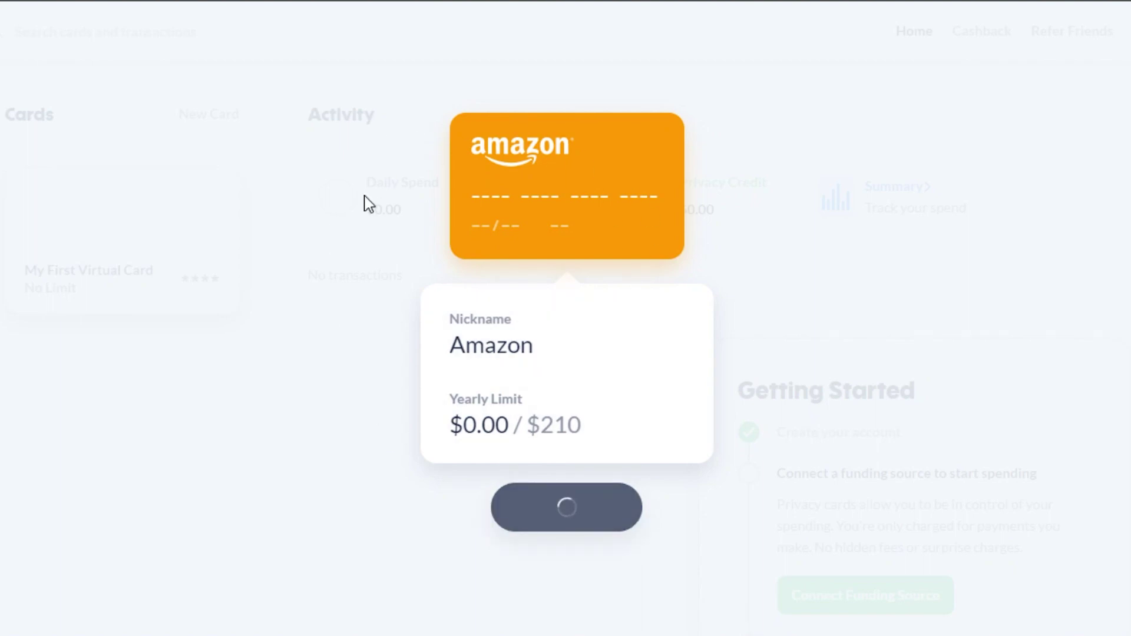
pyautogui.click(614, 284)
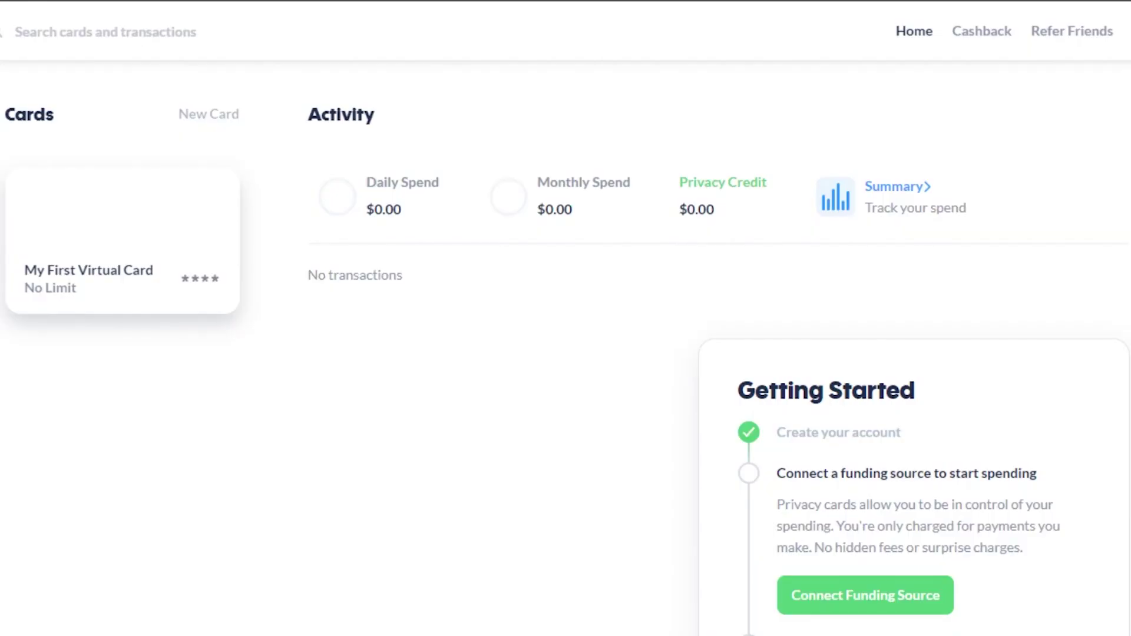
# Step: Switch to the Privacy sign-up window to view the account registration form, and return to the dashboard window
pyautogui.scroll(-10, 614, 284)
pyautogui.scroll(7, 614, 284)
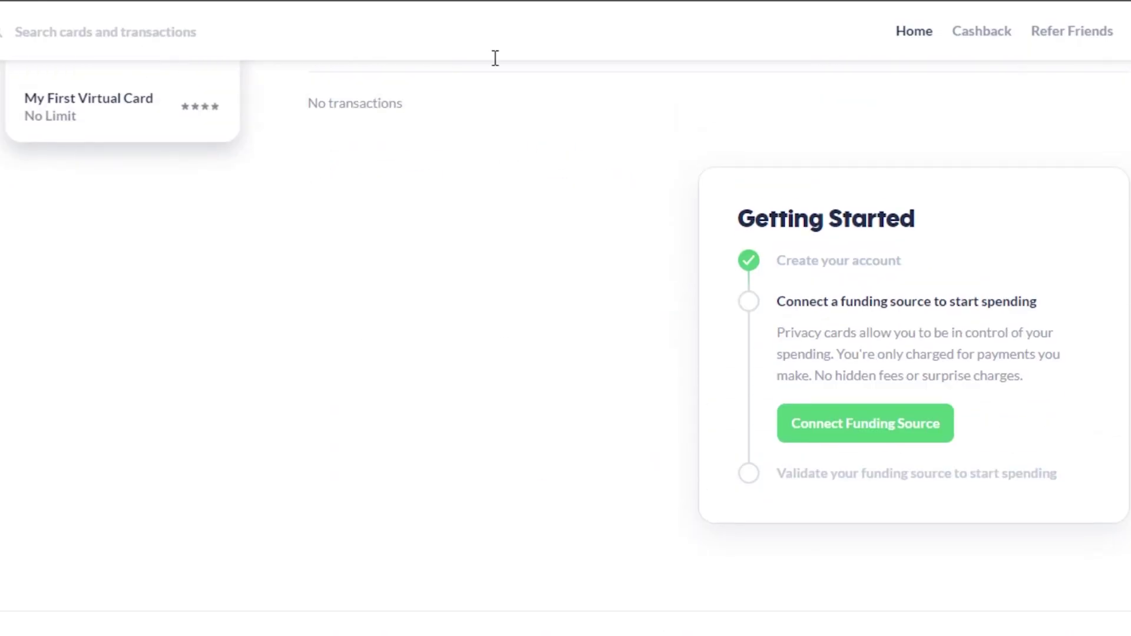
pyautogui.moveTo(516, 634)
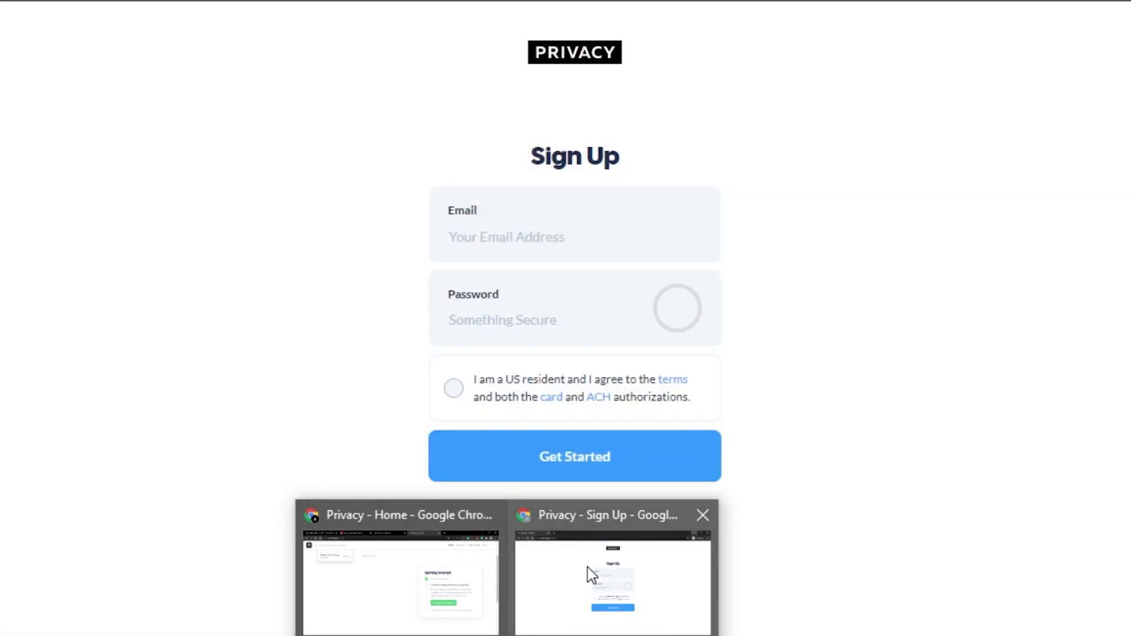
pyautogui.click(588, 572)
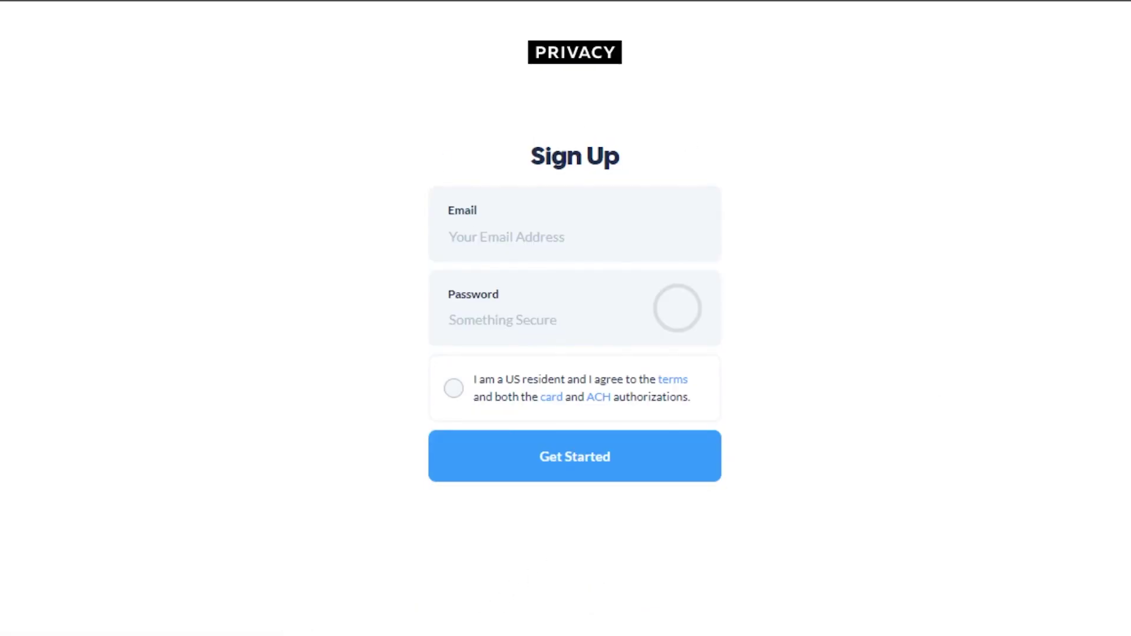
pyautogui.moveTo(516, 634)
pyautogui.click(423, 575)
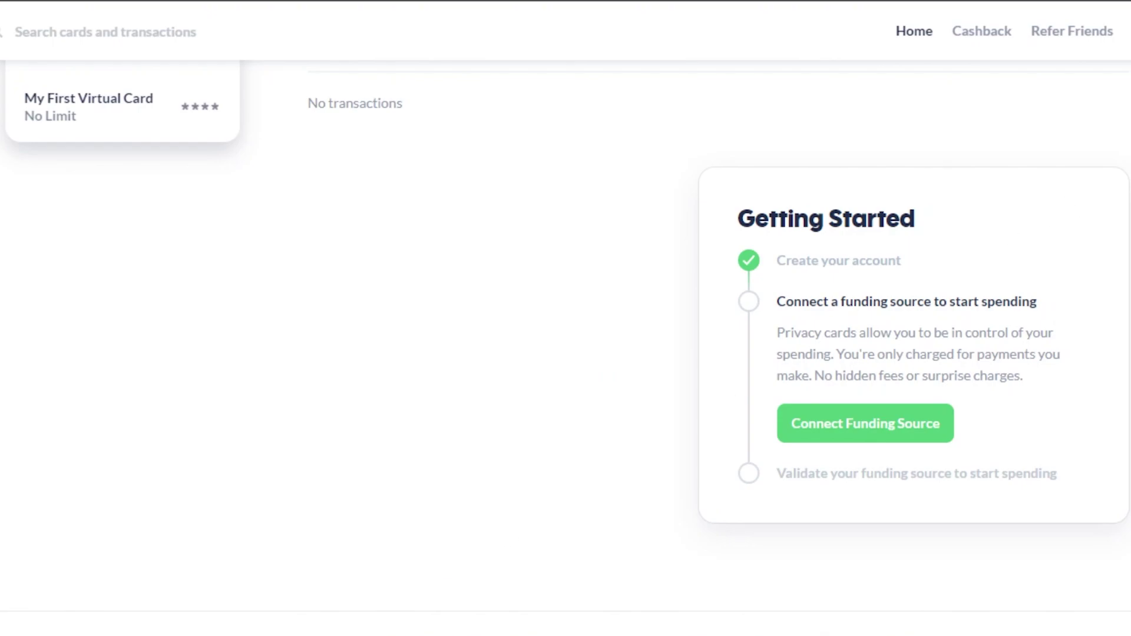
pyautogui.scroll(3, 566, 360)
pyautogui.scroll(-3, 566, 360)
pyautogui.scroll(3, 566, 359)
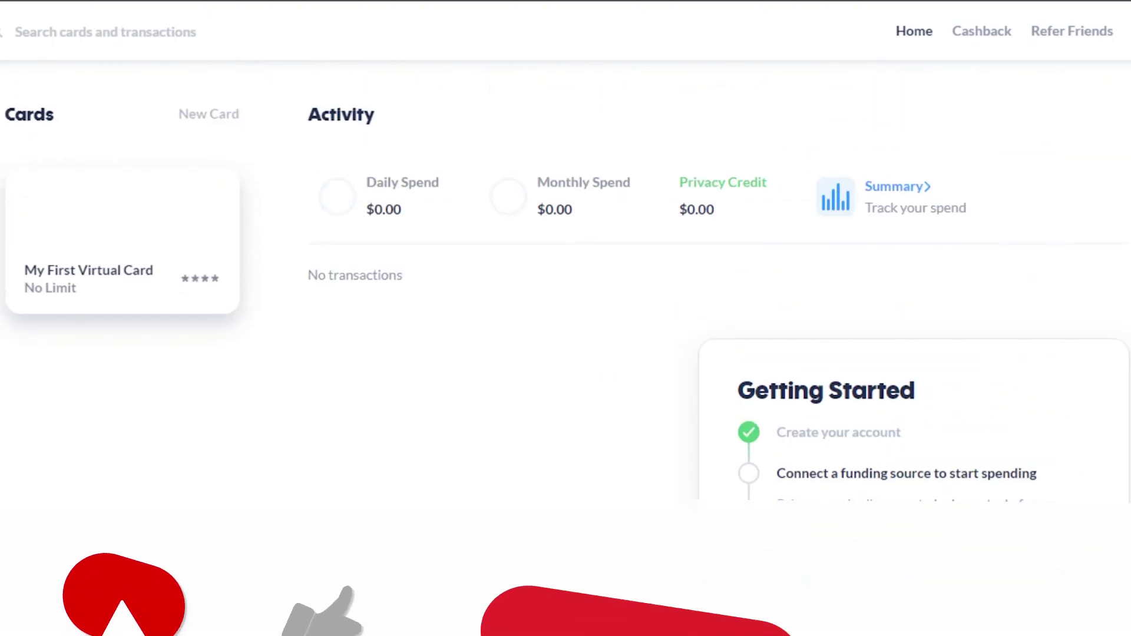
pyautogui.scroll(-5, 935, 148)
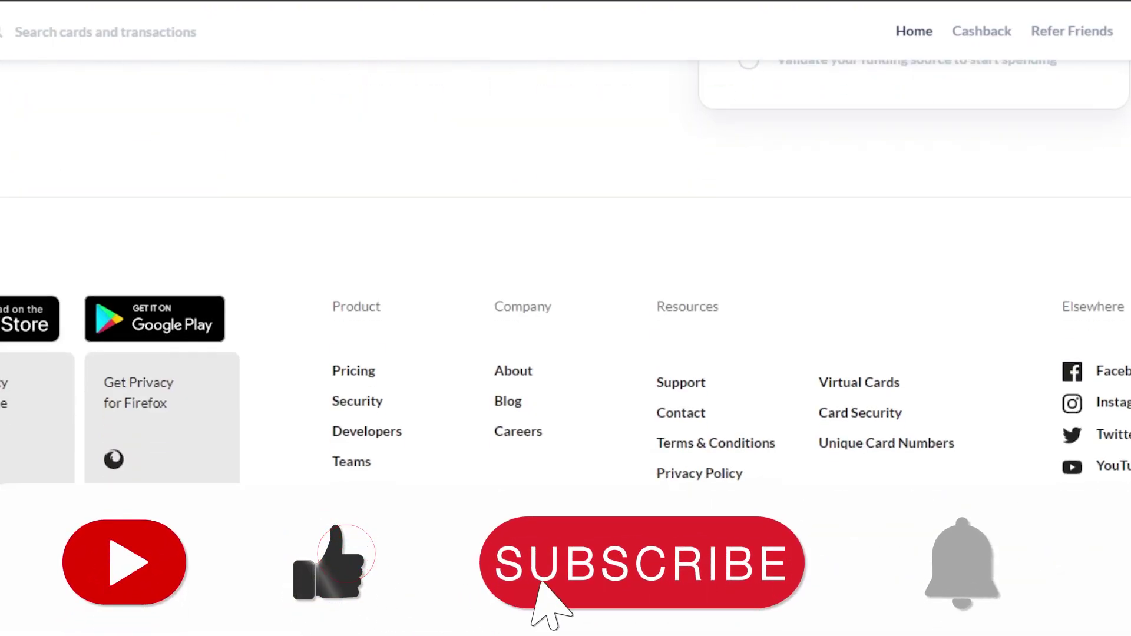
pyautogui.scroll(10, 416, 41)
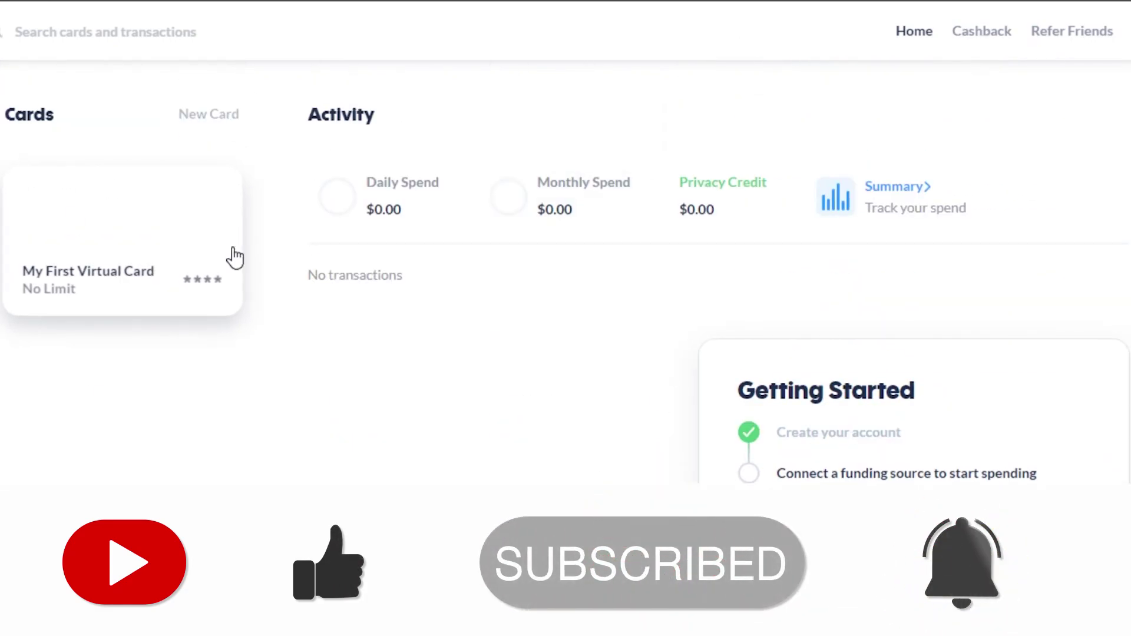
pyautogui.scroll(-5, 1073, 311)
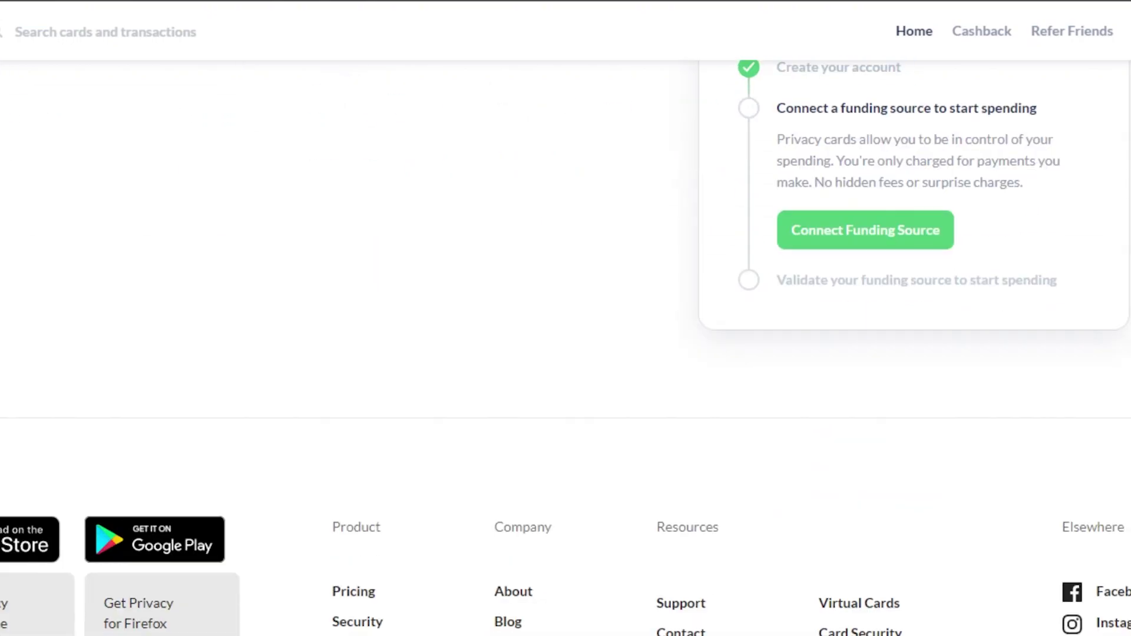